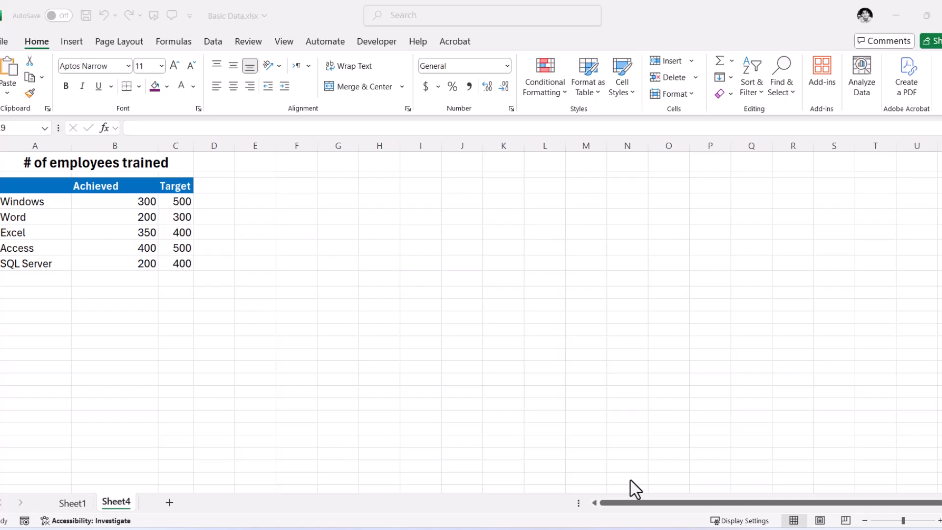
left_click(248, 228)
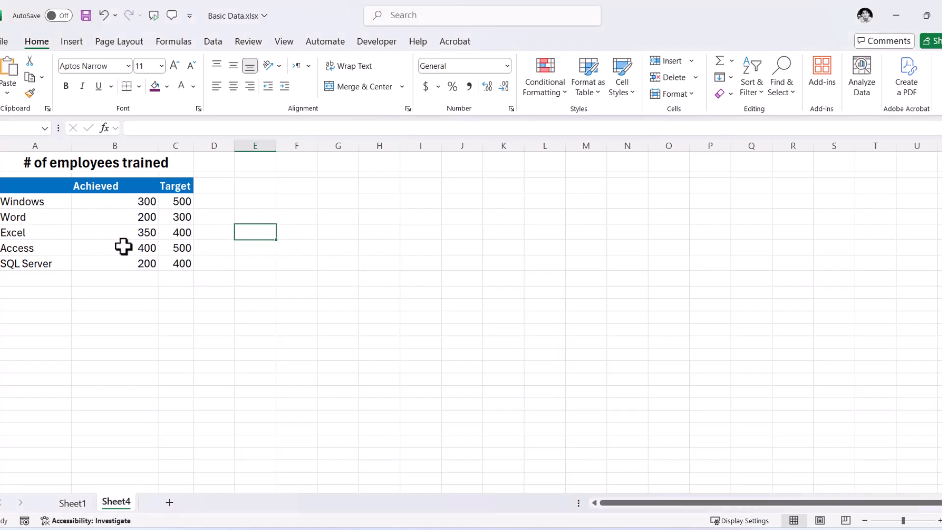
left_click_drag(19, 202, 21, 263)
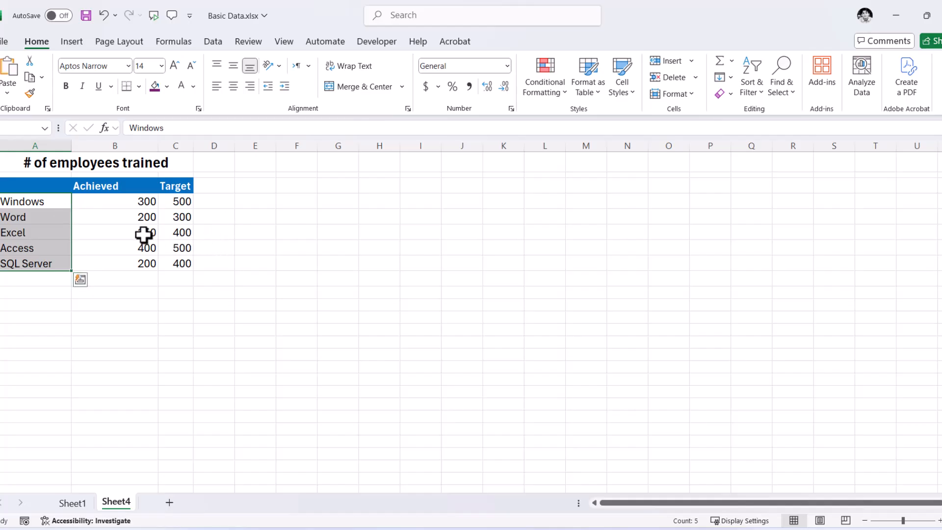
left_click_drag(142, 206, 139, 265)
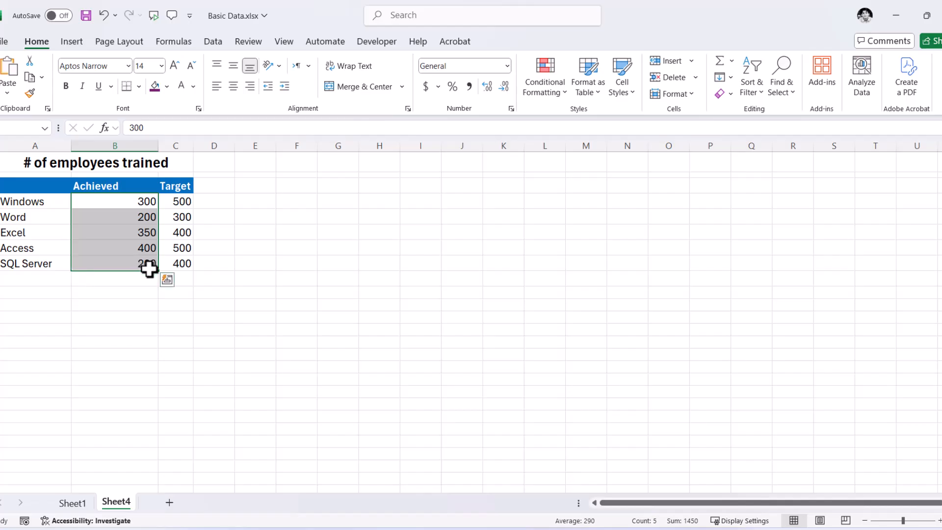
left_click(219, 294)
left_click_drag(120, 204, 132, 247)
left_click(390, 260)
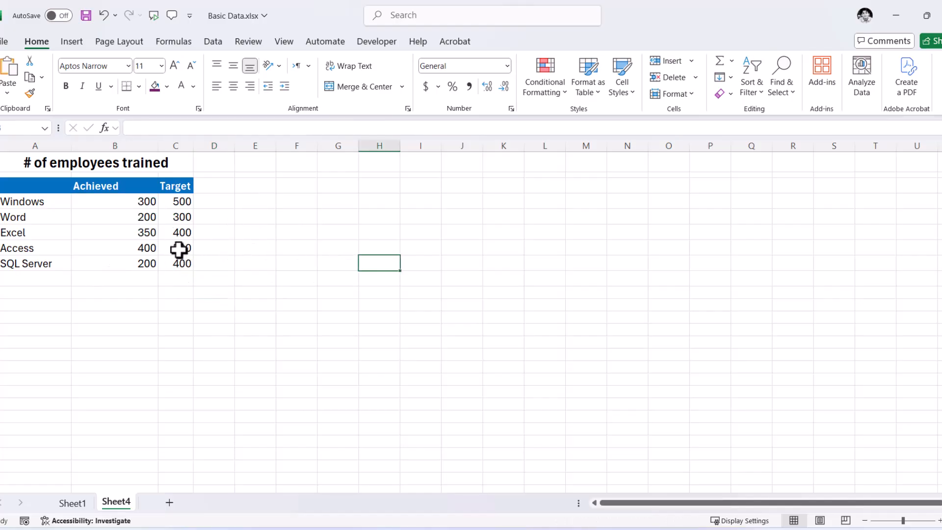
Step: Insert a default clustered column chart from the employee training table with its Achieved and Target series
left_click(118, 211)
left_click(33, 205)
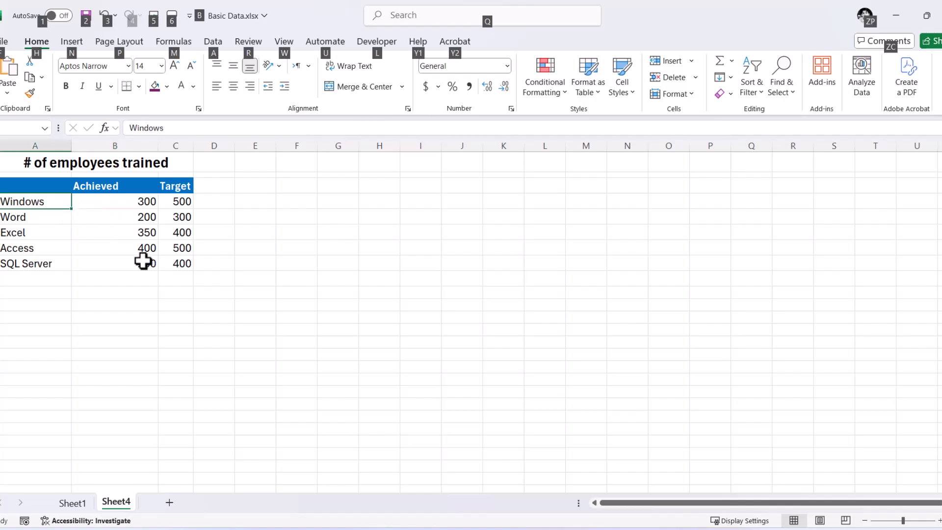
key("alt+F1")
Step: Enlarge the column chart and place it directly beside the data table, starting near column E
left_click_drag(537, 233, 482, 183)
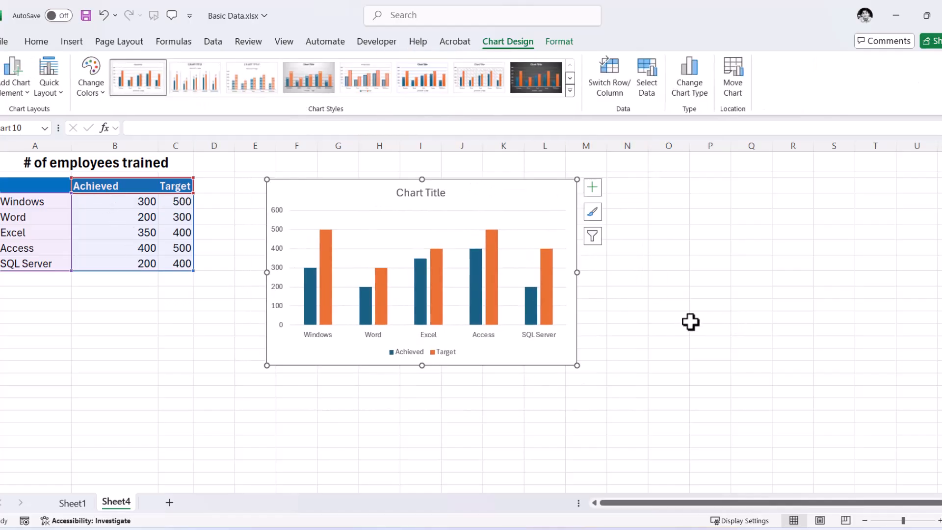
left_click_drag(578, 366, 716, 425)
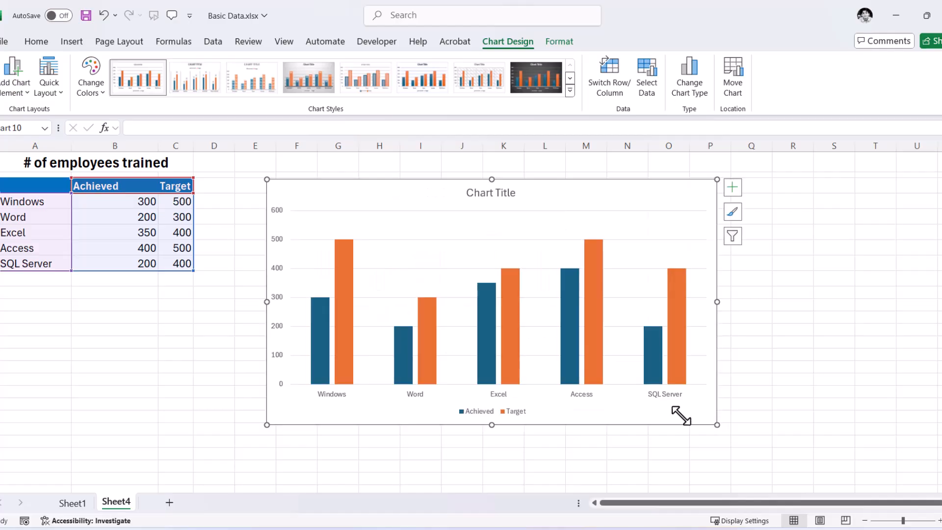
left_click_drag(424, 181, 379, 165)
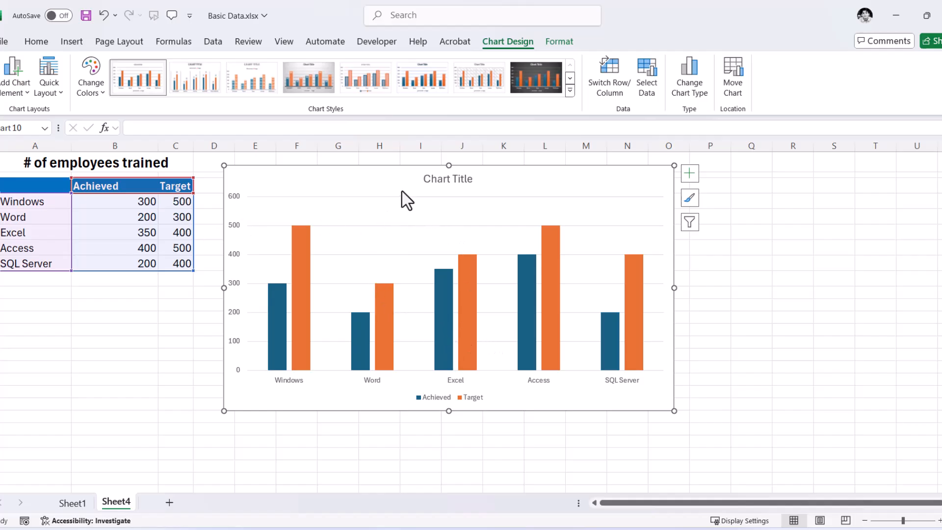
Step: Link the chart title to the table heading in cell A1 of Sheet4
left_click(461, 183)
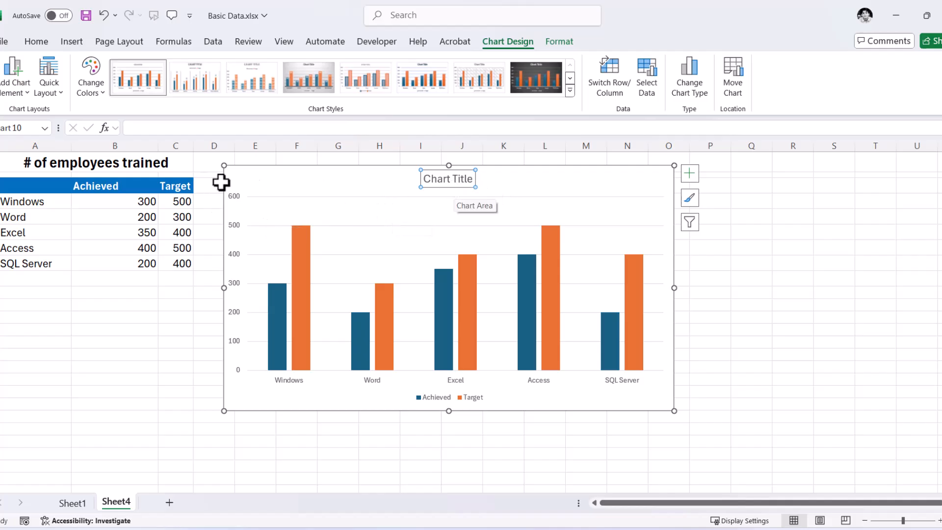
left_click(182, 127)
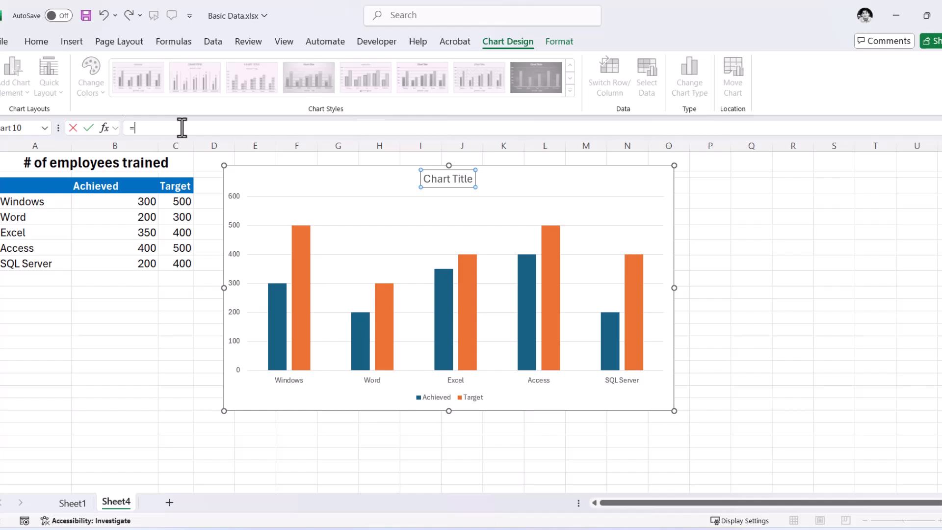
left_click(45, 165)
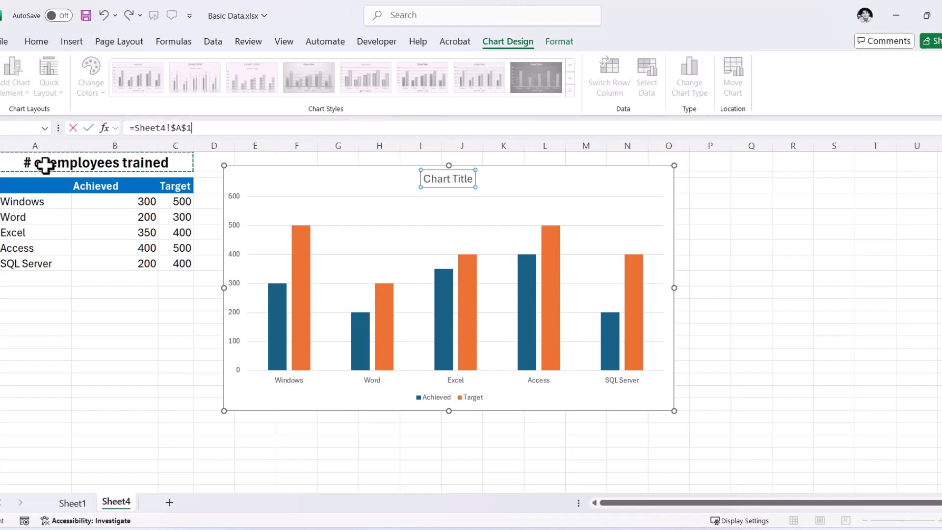
key("Return")
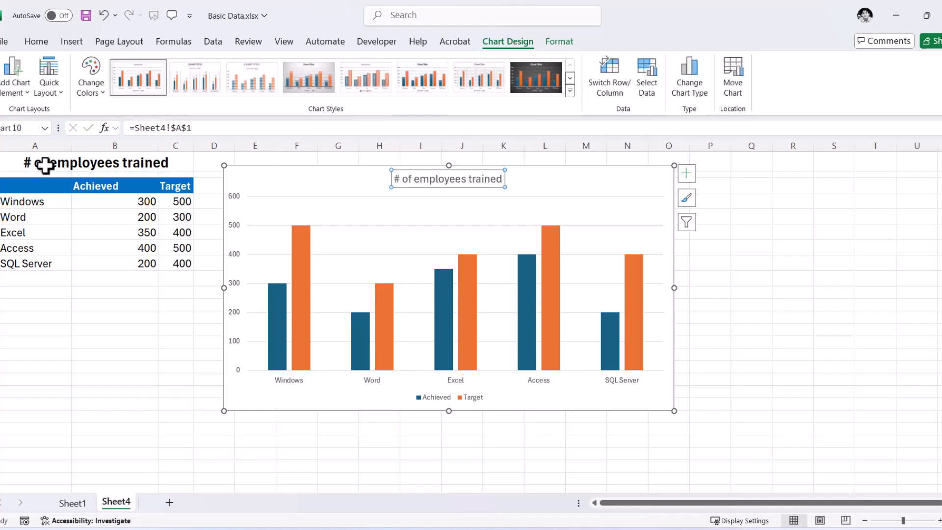
Step: Set the font size of all the chart's text to 11
left_click(436, 191)
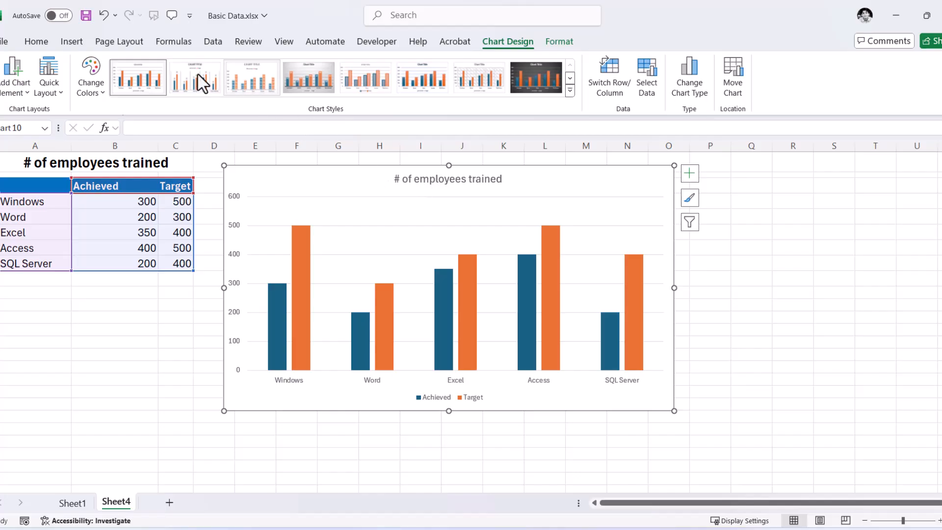
left_click(38, 43)
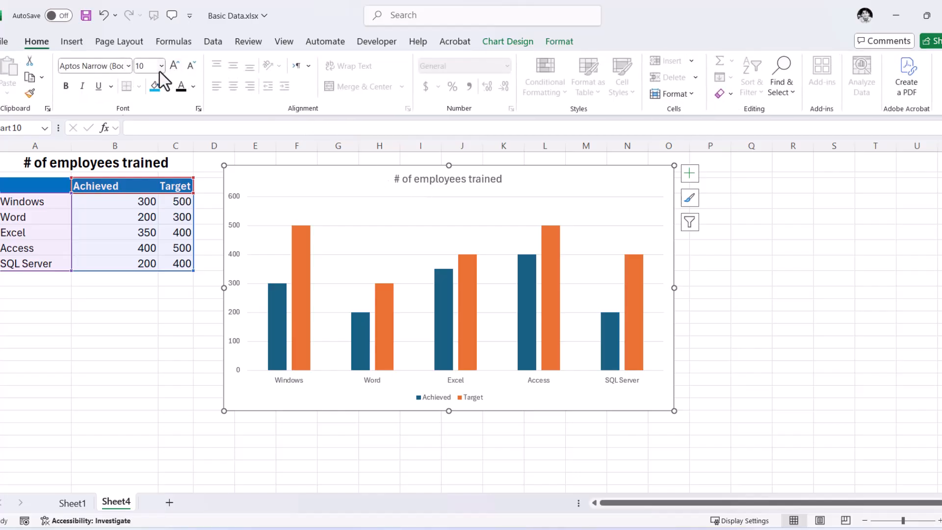
left_click(175, 67)
left_click(175, 67)
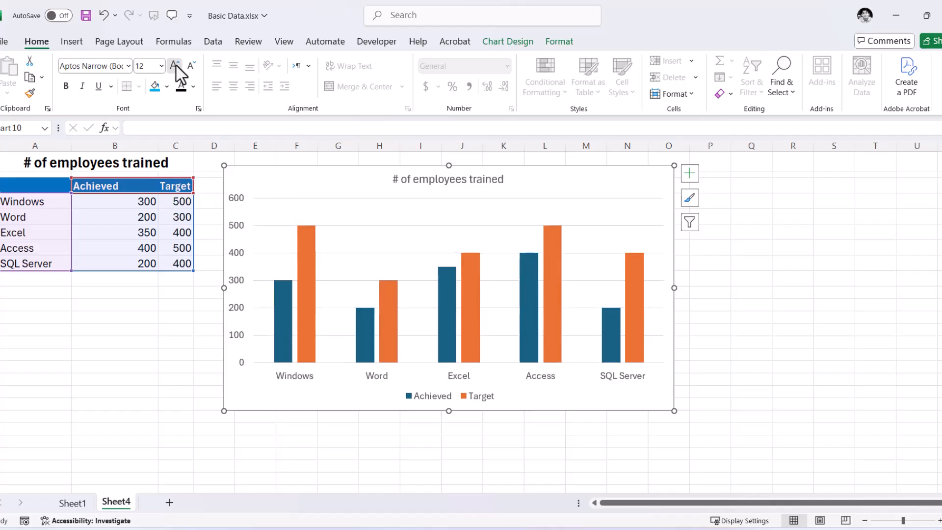
left_click(176, 67)
left_click(175, 67)
left_click(176, 67)
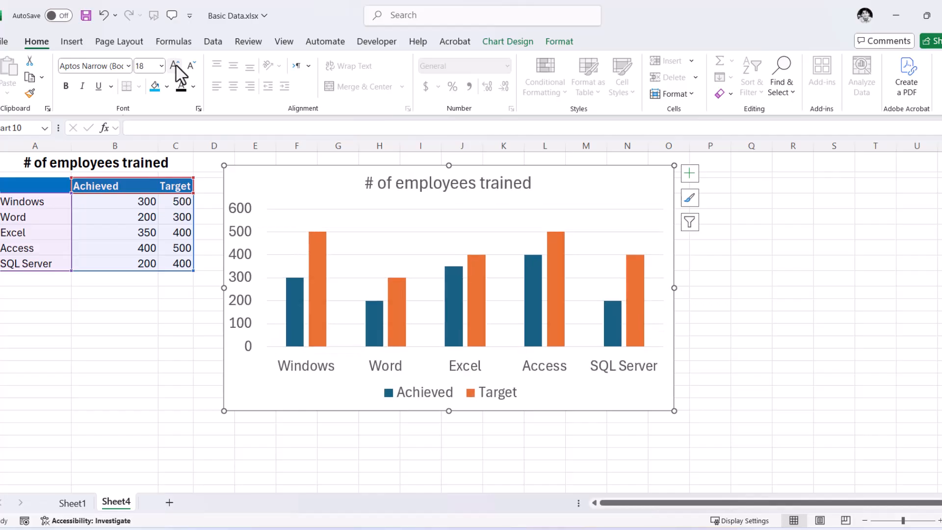
key("ctrl+z")
key("ctrl+z")
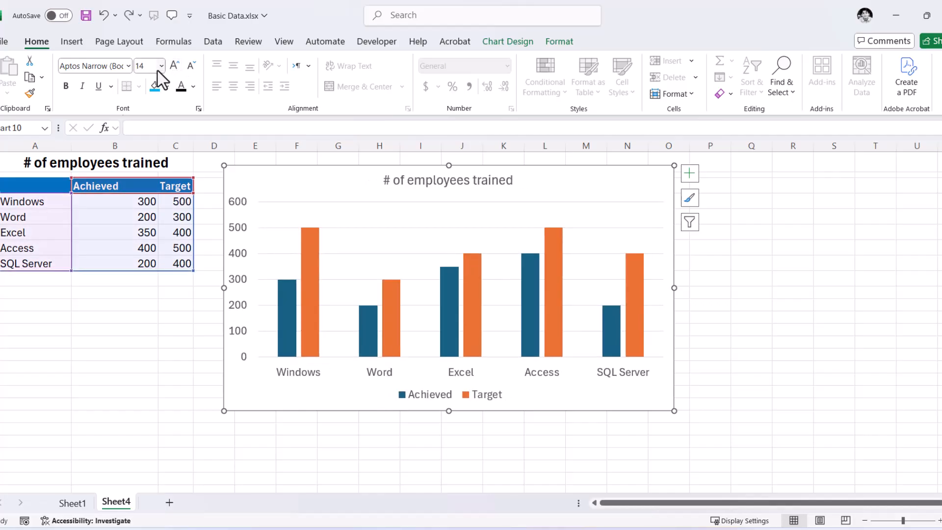
key("ctrl+z")
key("ctrl+z")
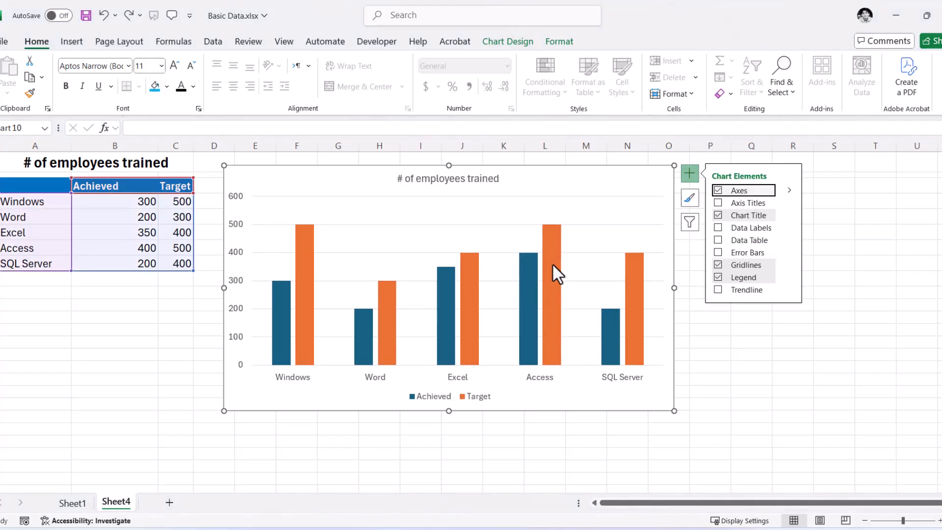
Step: Set the chart title's font size to 20
left_click(492, 182)
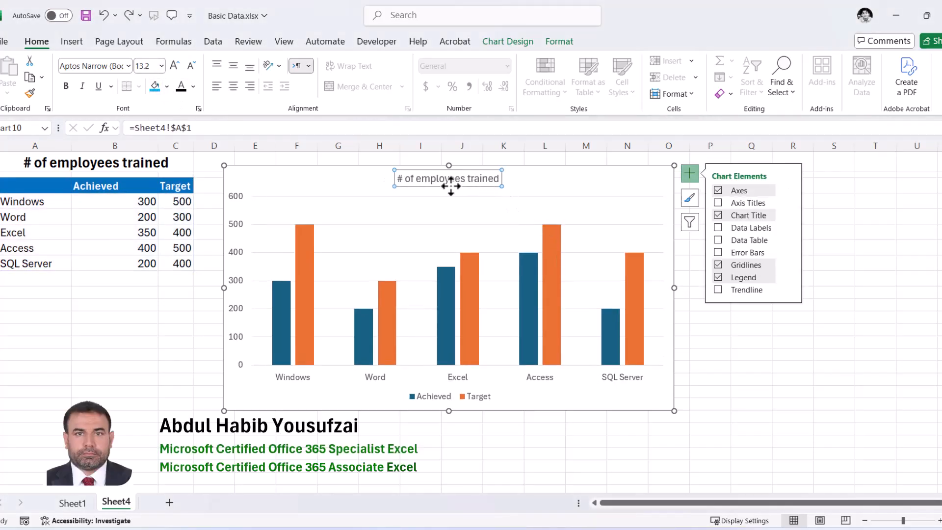
left_click(172, 67)
left_click(173, 68)
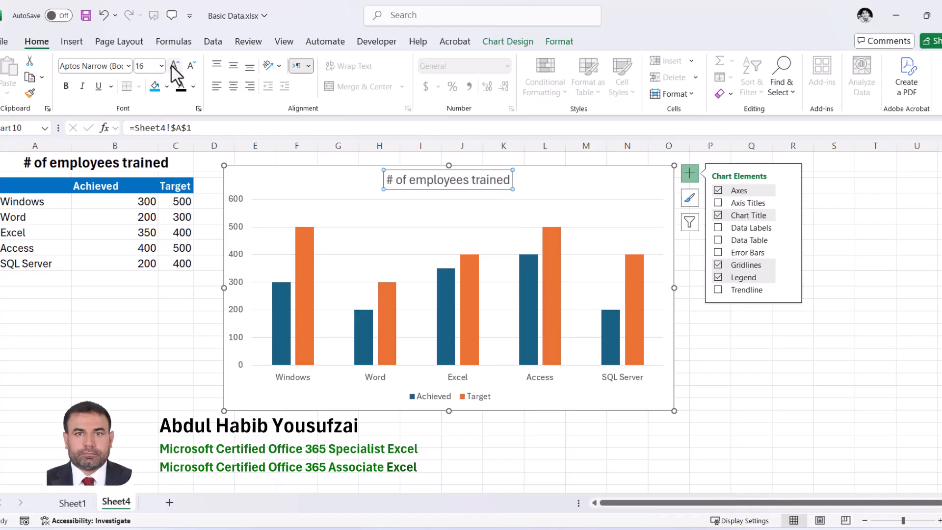
left_click(172, 67)
left_click(172, 67)
left_click(173, 67)
left_click(172, 66)
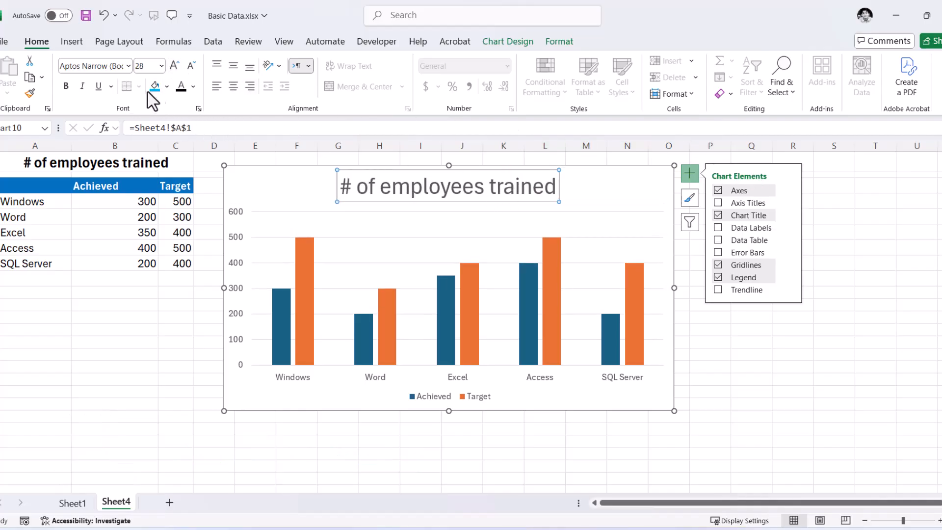
left_click(191, 67)
left_click(192, 67)
left_click(192, 67)
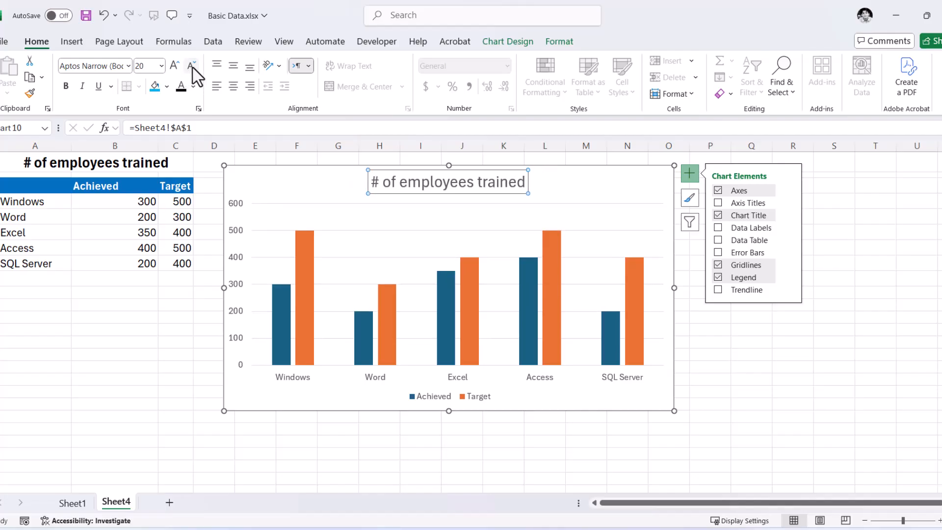
Step: Make the chart title bold and color it with the standard blue
left_click(65, 86)
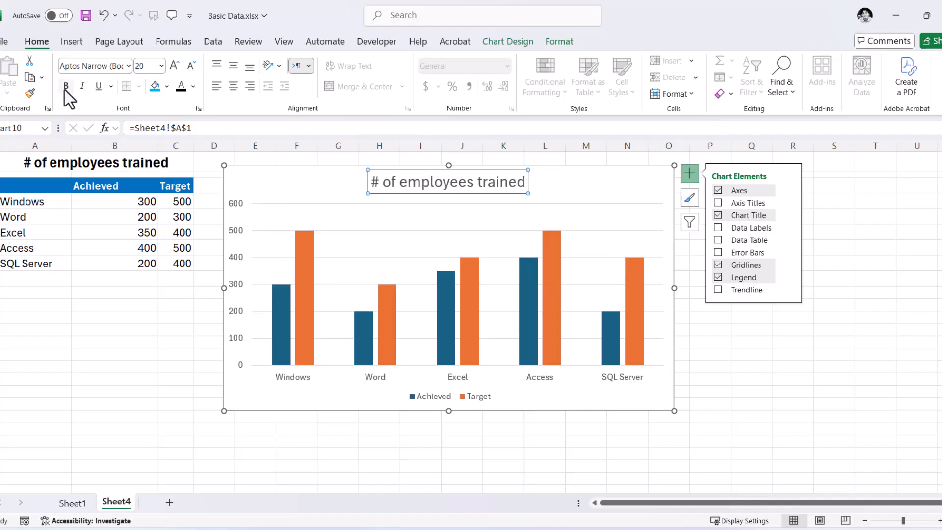
left_click(194, 87)
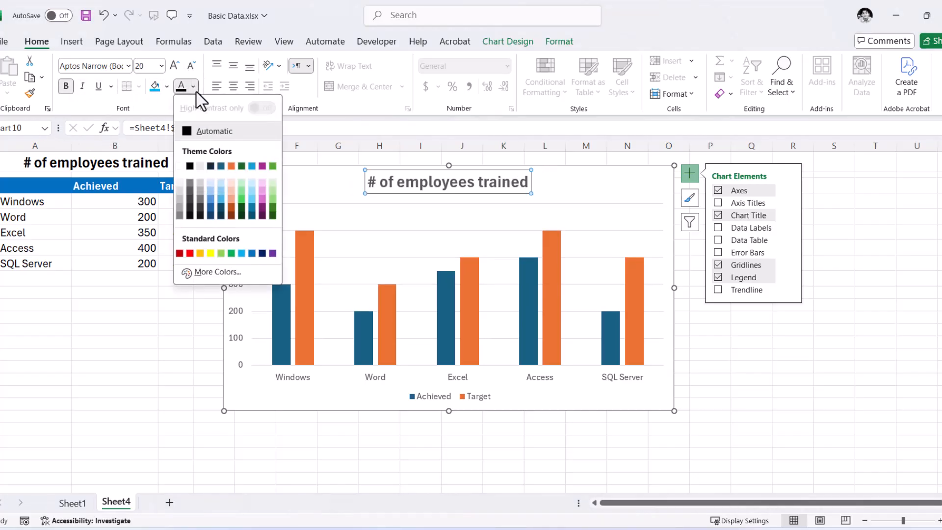
left_click(251, 253)
left_click(735, 389)
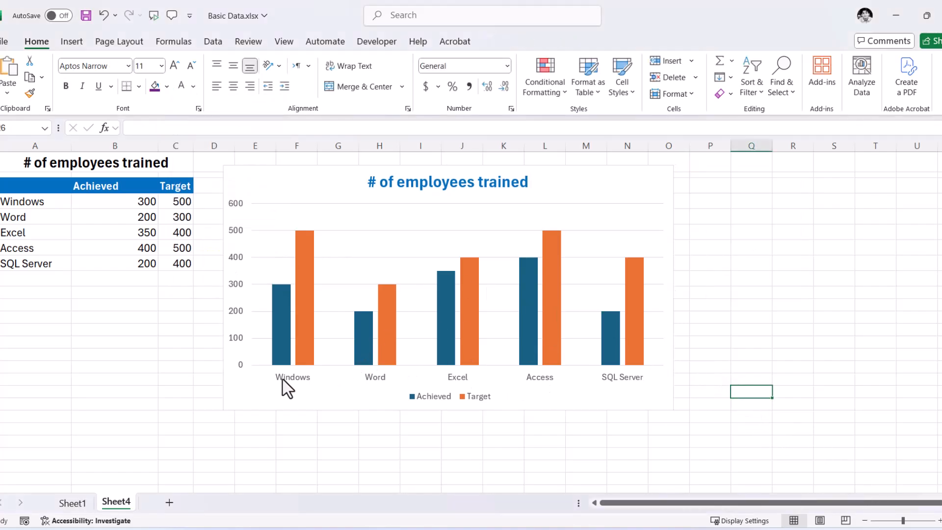
Step: Format the horizontal axis's category labels as bold, blue and font size 14
left_click_drag(19, 202, 17, 257)
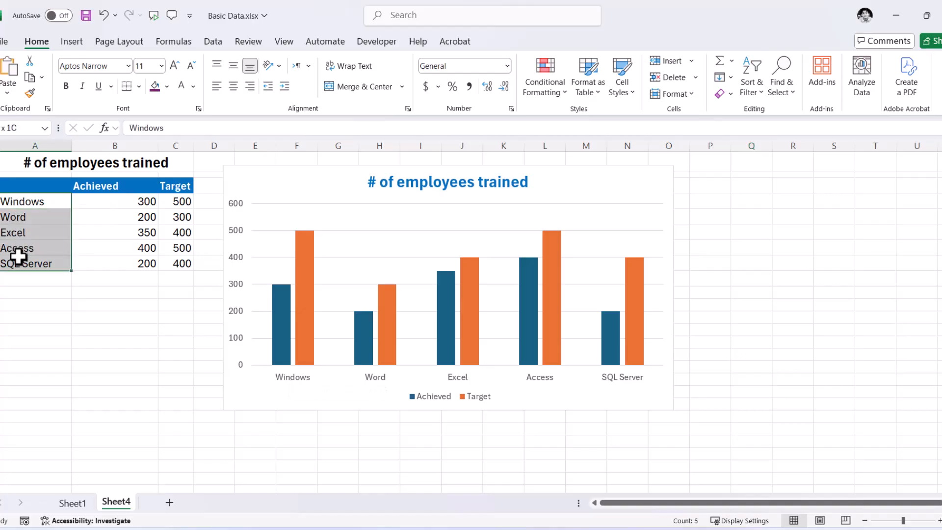
left_click(301, 378)
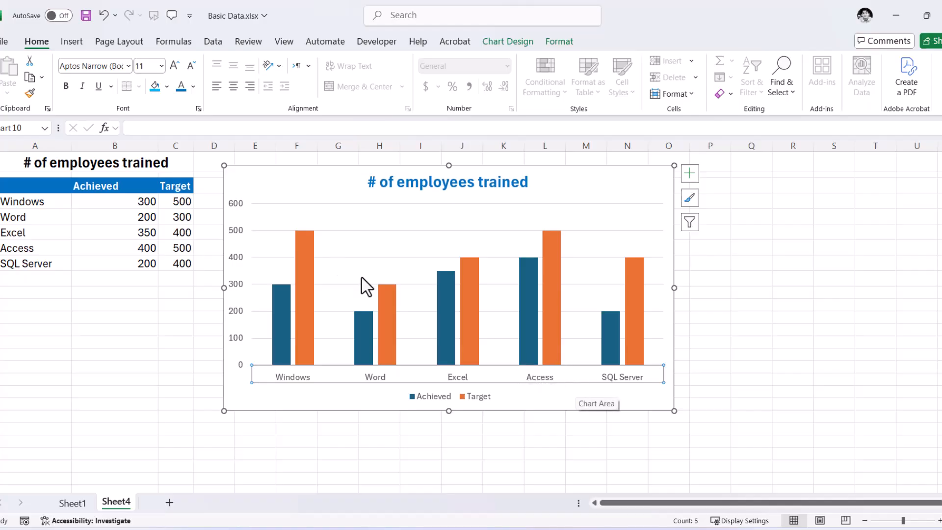
left_click(179, 90)
left_click(174, 68)
left_click(175, 67)
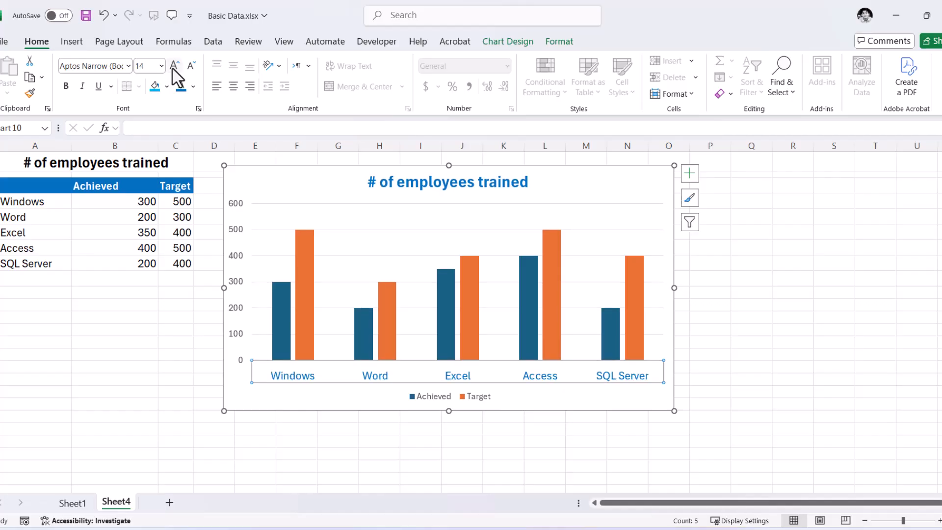
left_click(65, 87)
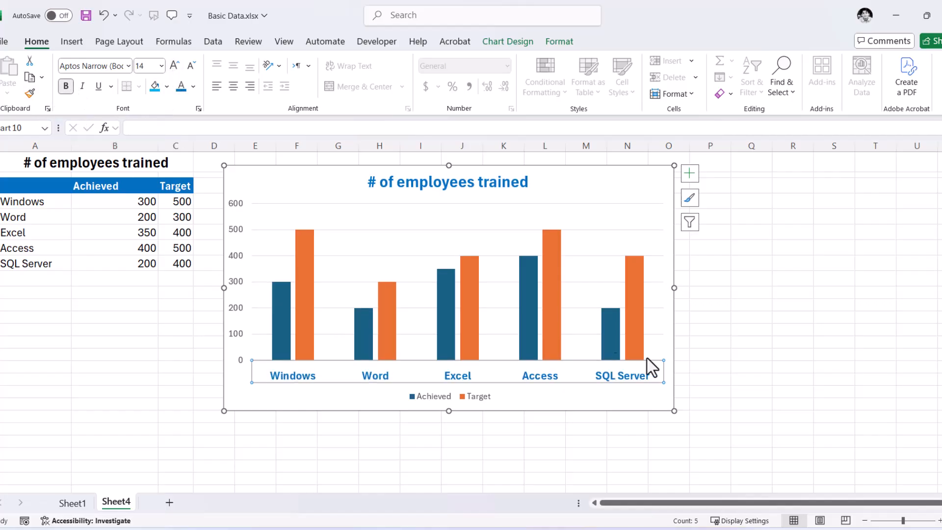
left_click(739, 355)
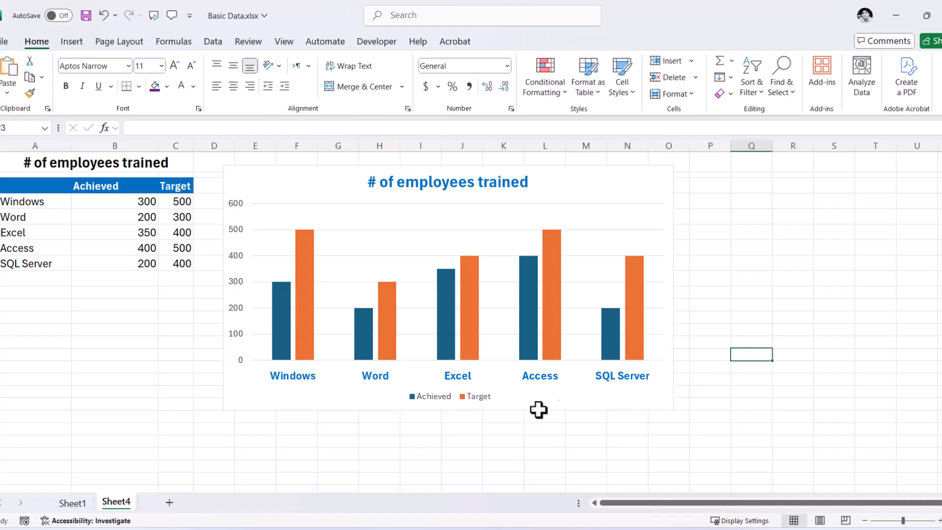
Step: Format the vertical axis's number labels as bold, blue and font size 16
left_click(235, 287)
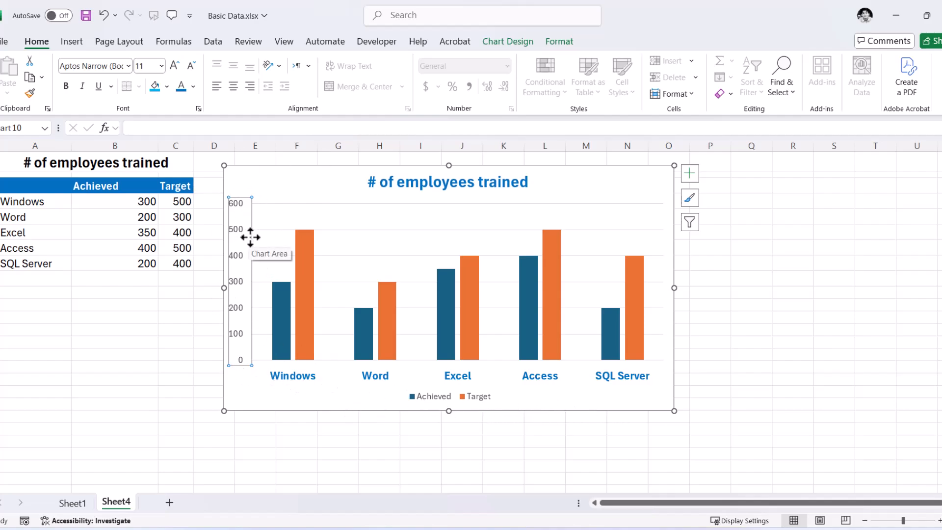
left_click(181, 88)
left_click(66, 85)
left_click(174, 65)
left_click(174, 65)
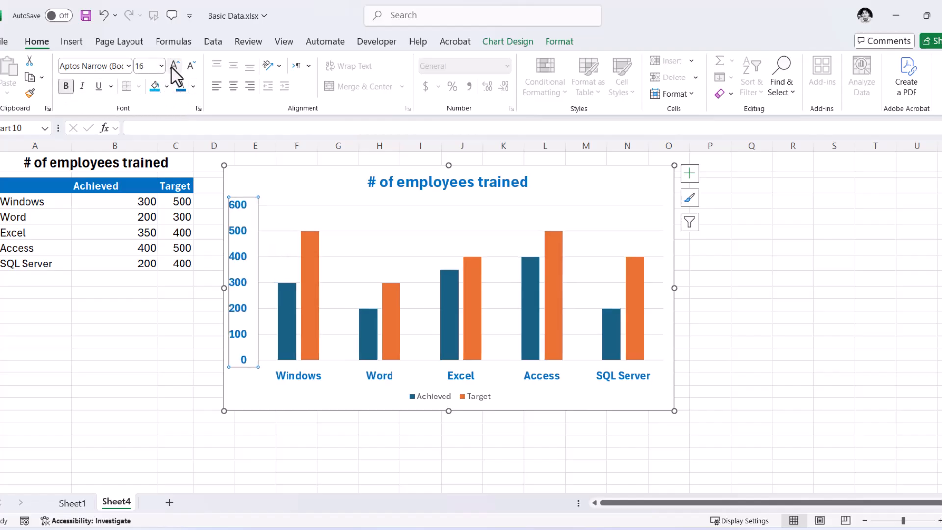
left_click(174, 65)
left_click(803, 329)
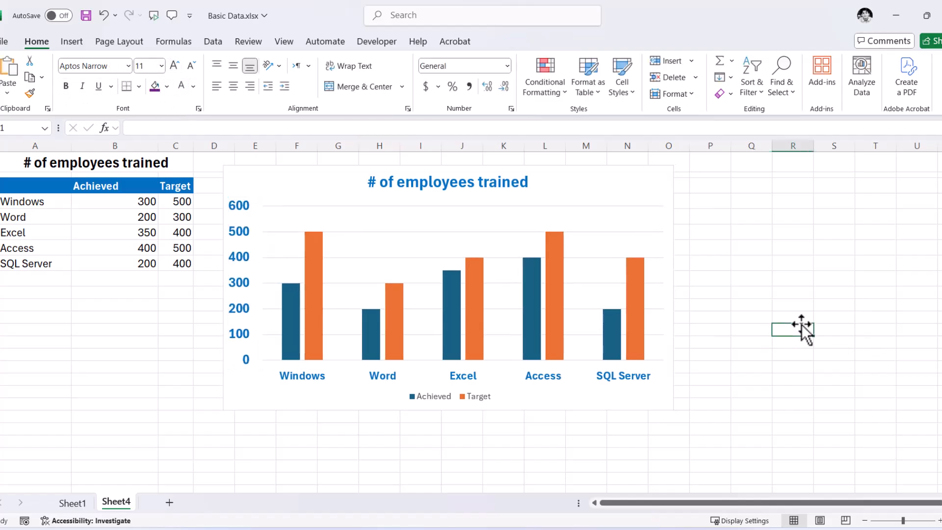
Step: Format the chart legend's text as bold, blue and font size 16
left_click(473, 398)
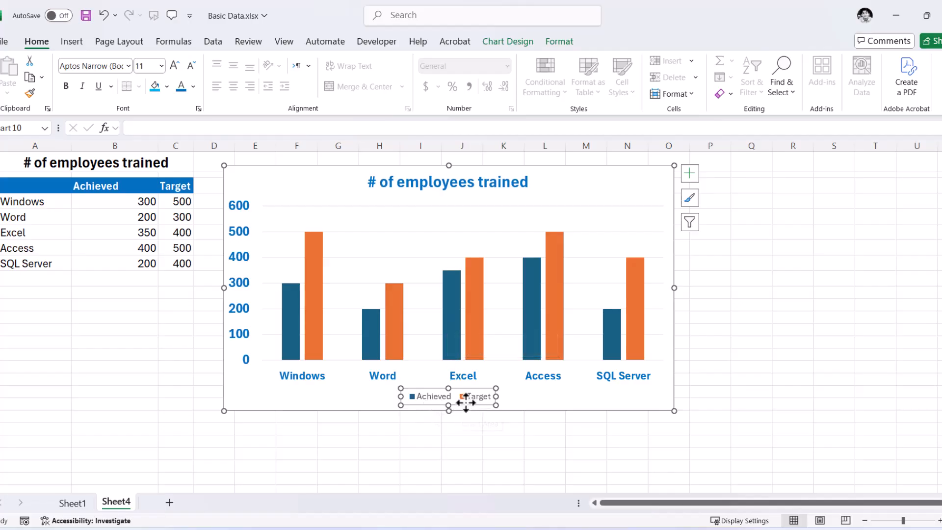
left_click(174, 64)
left_click(175, 63)
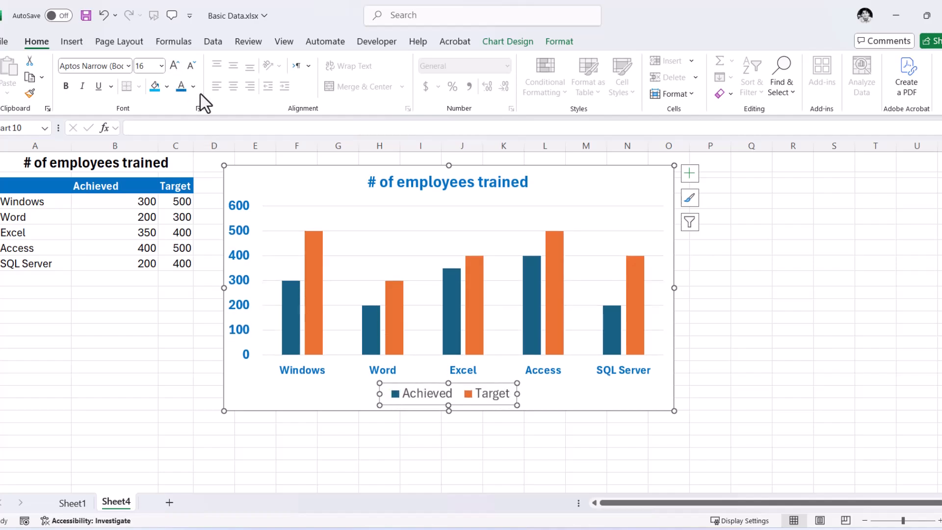
left_click(183, 88)
left_click(66, 86)
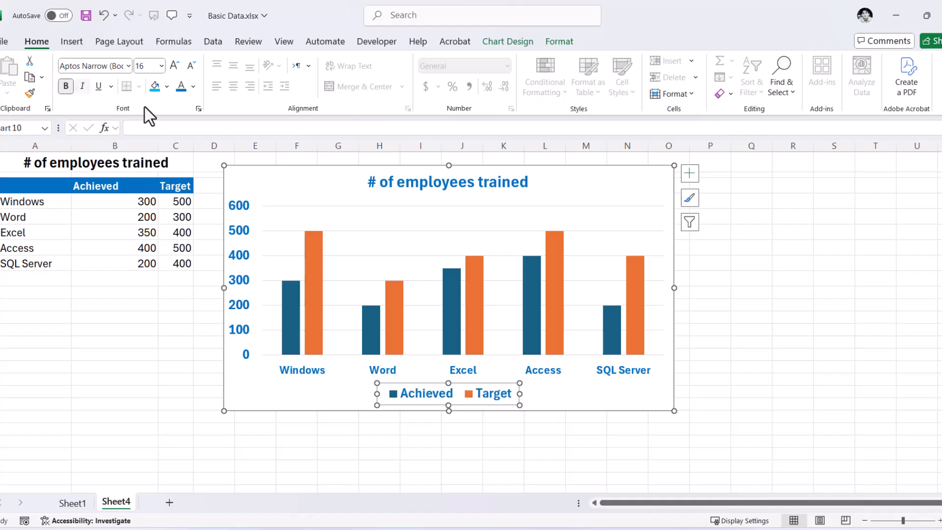
left_click(795, 346)
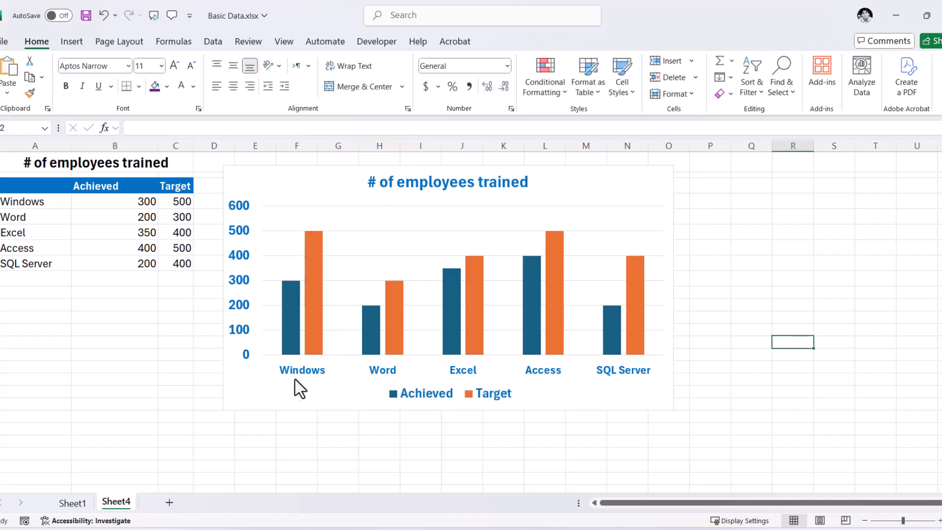
Step: Reduce the vertical axis's number labels to font size 12
left_click(235, 324)
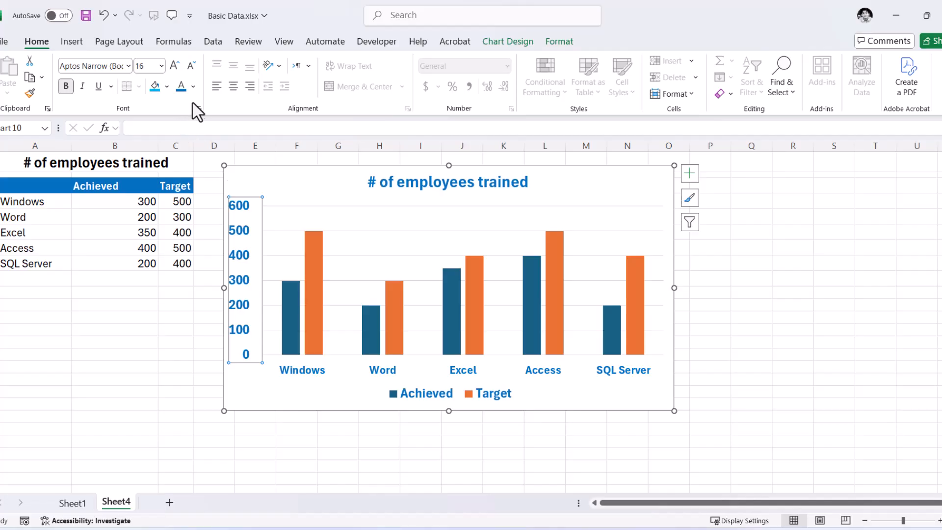
left_click(192, 67)
left_click(192, 66)
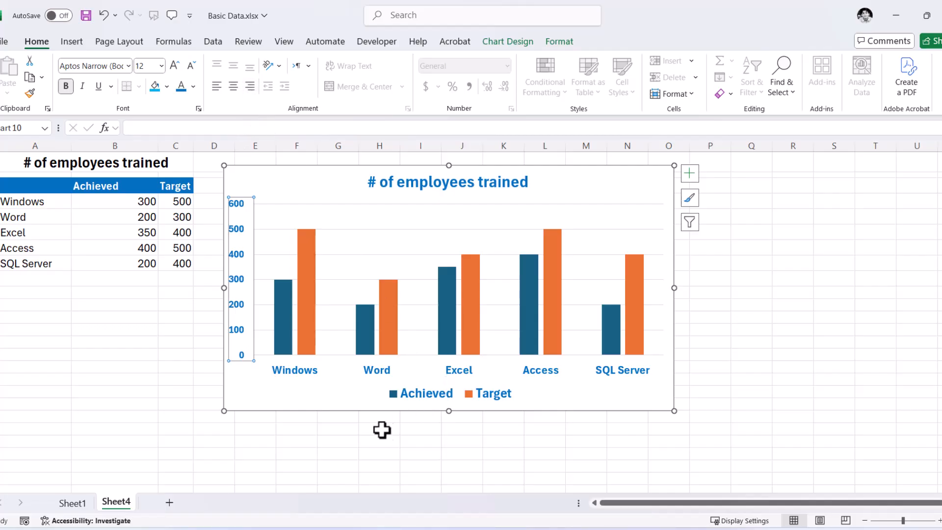
left_click(448, 459)
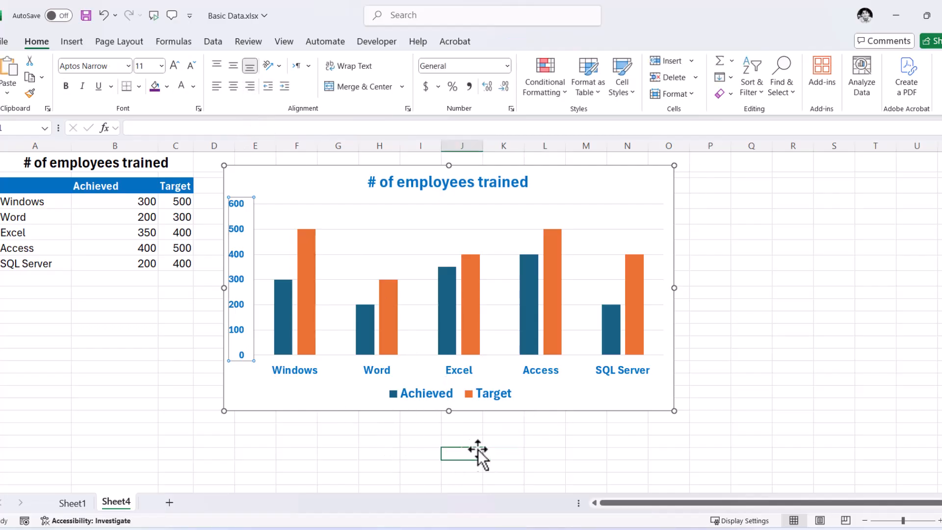
Step: Move the chart slightly down and to the right on the sheet, and show its chart element options
left_click(604, 175)
left_click_drag(604, 175, 612, 205)
left_click(695, 202)
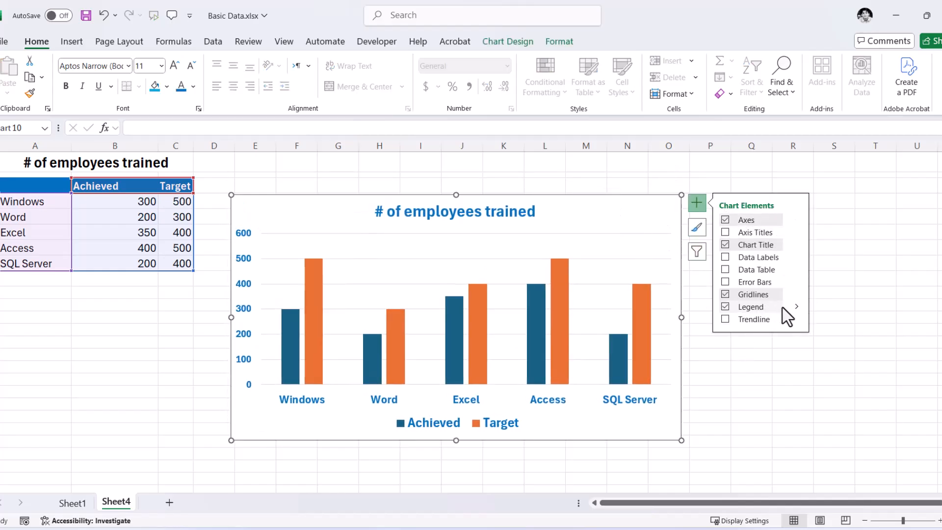
Step: Try the legend at other sides of the chart, such as left and right, and return it to the bottom
left_click(794, 307)
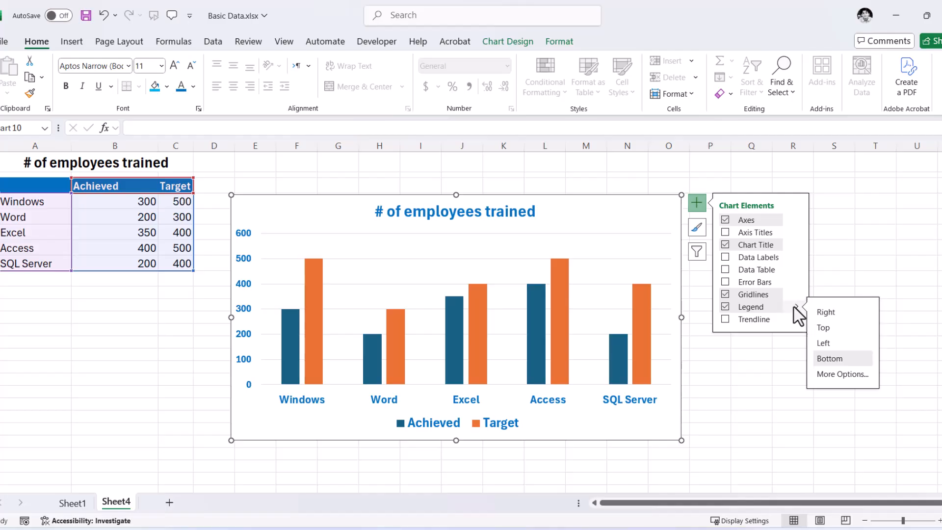
left_click(823, 327)
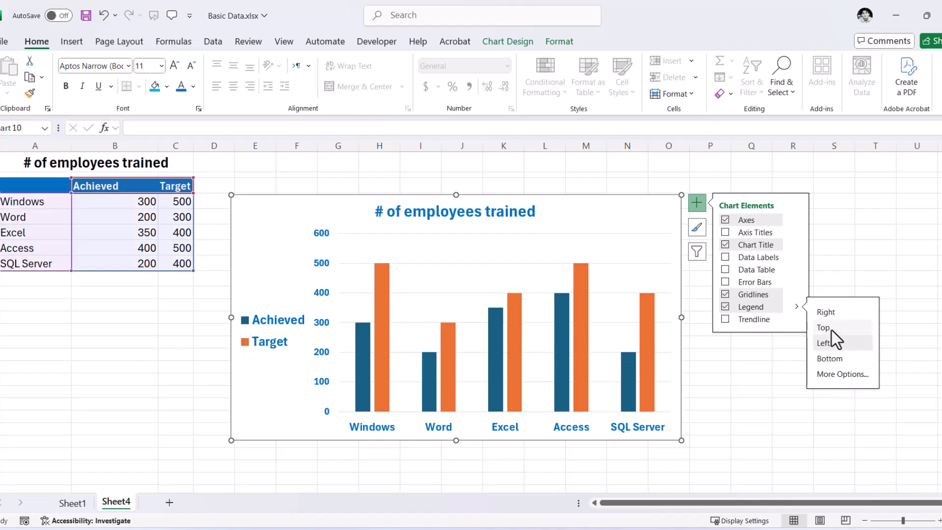
left_click(826, 312)
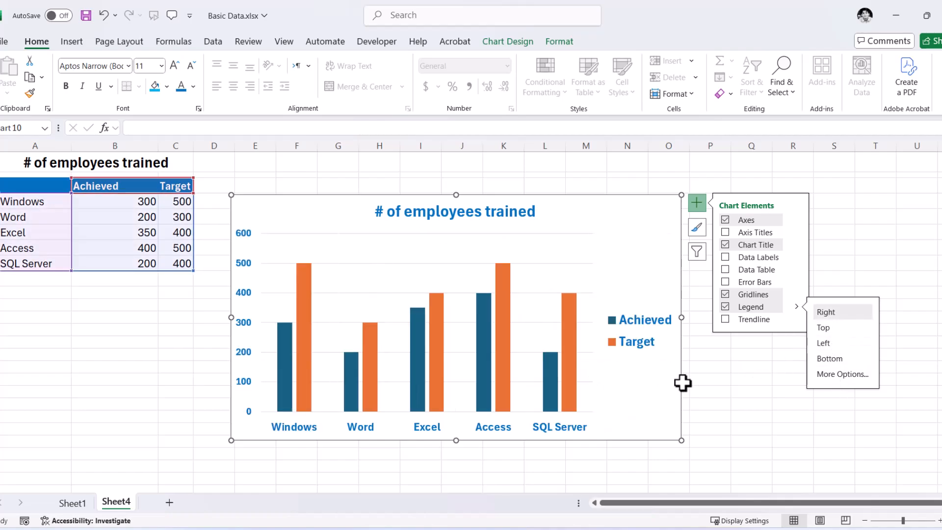
left_click(835, 357)
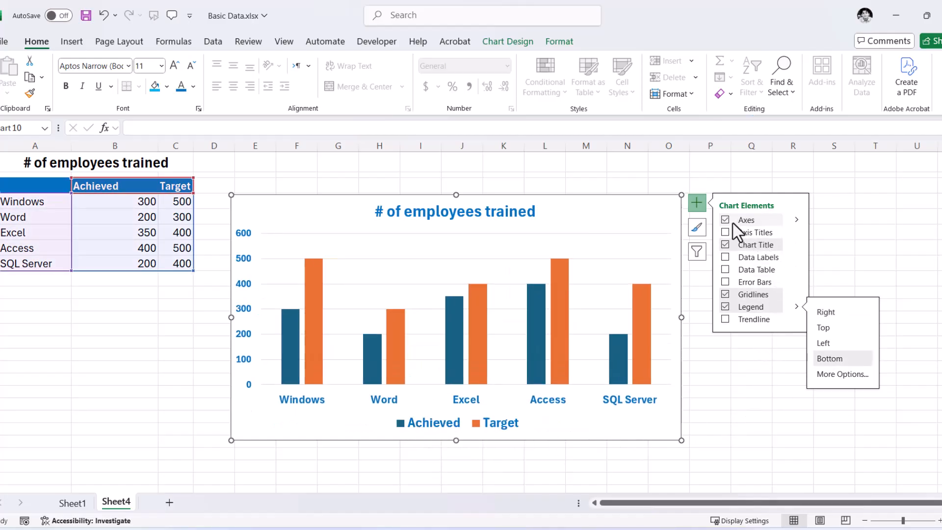
Step: Try hiding the chart's primary vertical axis and restore it
left_click(794, 221)
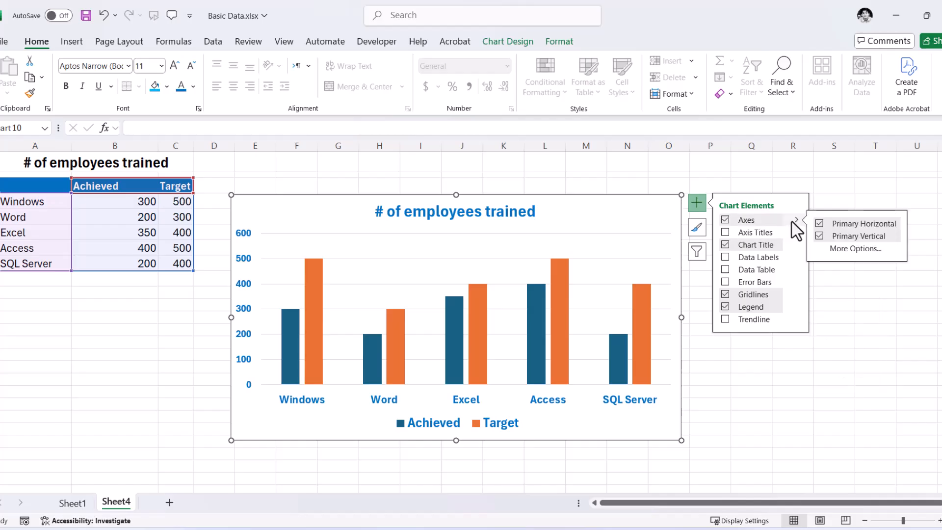
left_click(819, 236)
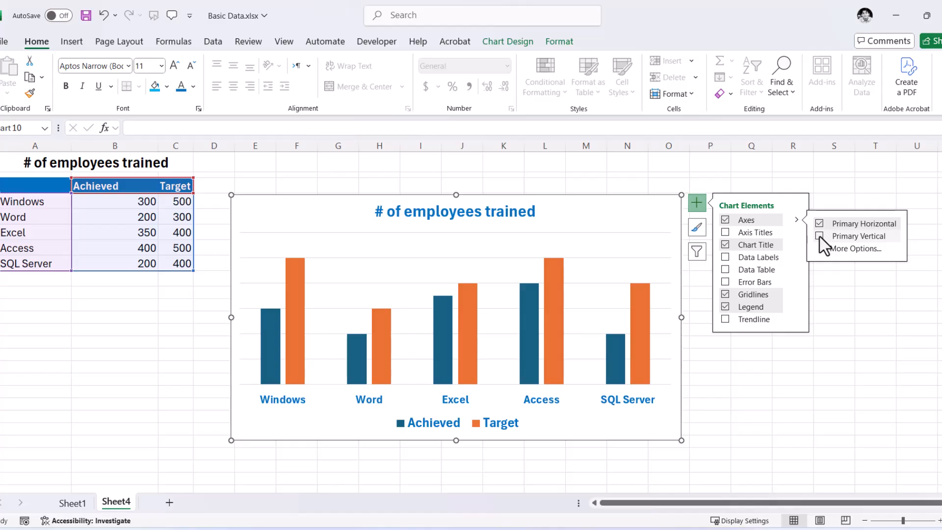
left_click(819, 236)
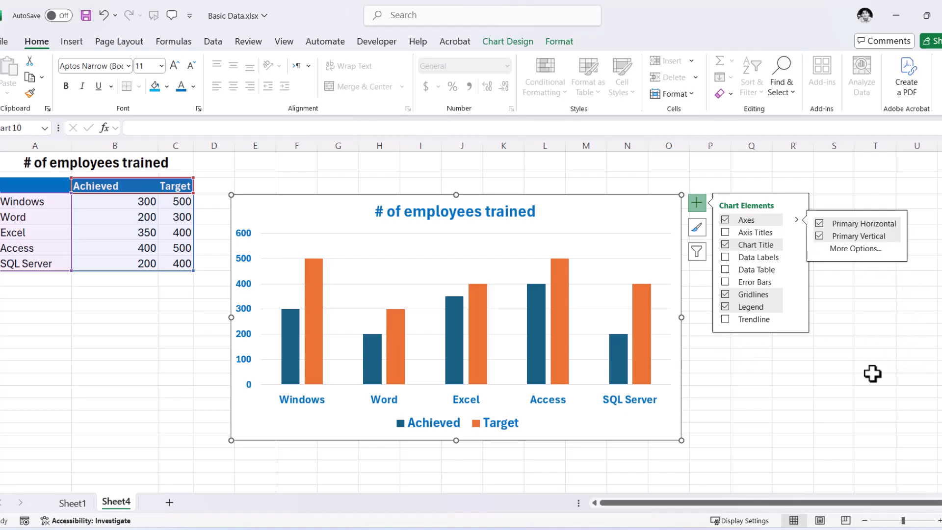
Step: Add axis titles to both the horizontal and vertical axes of the chart
left_click(725, 233)
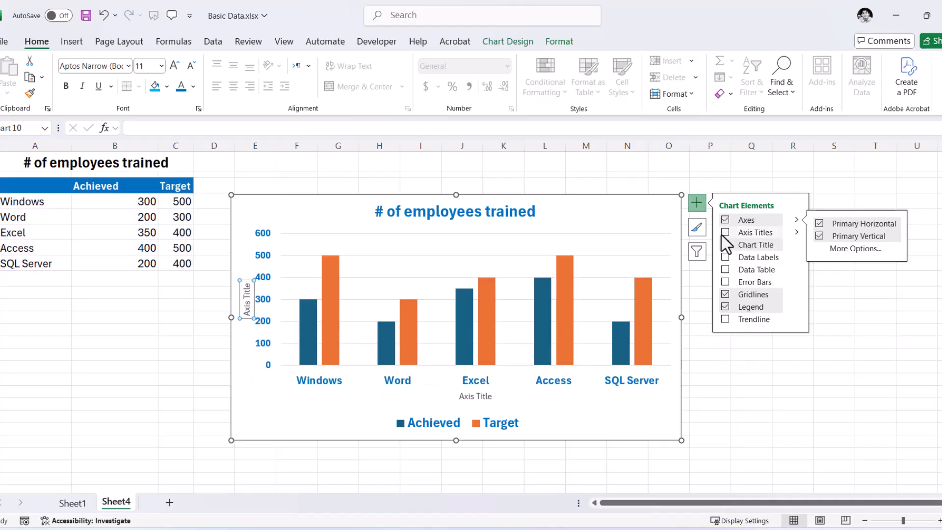
left_click(725, 234)
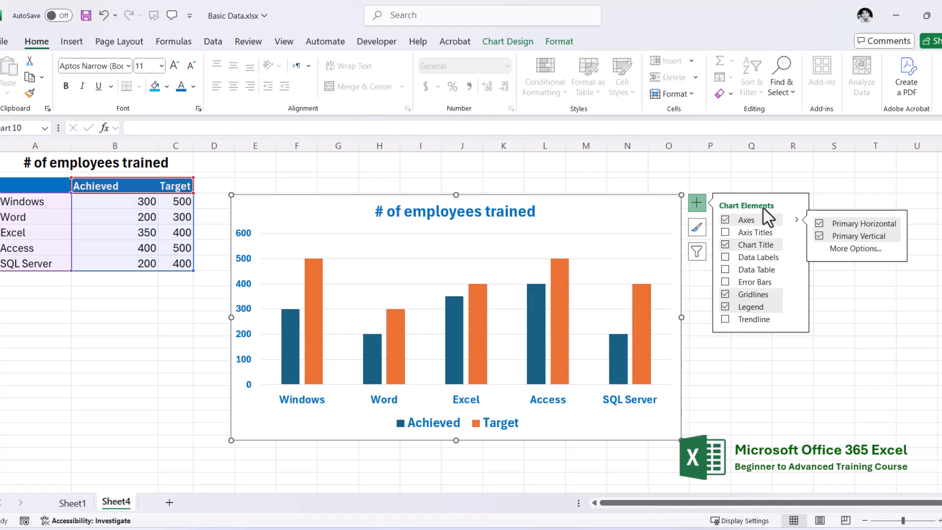
left_click(725, 232)
left_click(725, 232)
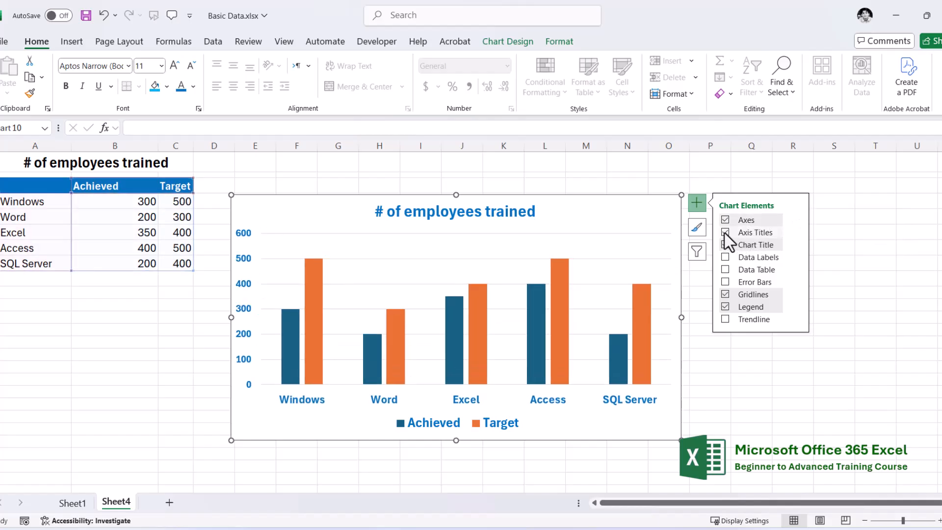
left_click(725, 233)
Step: Replace the vertical axis title's text with "# of employees trained"
left_click(251, 309)
double_click(245, 304)
double_click(245, 304)
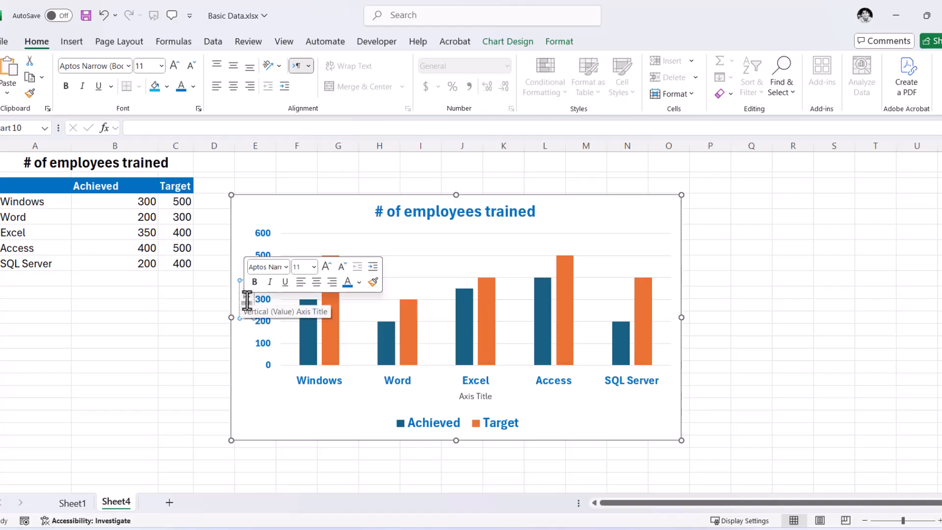
left_click(246, 296)
left_click_drag(244, 287, 246, 317)
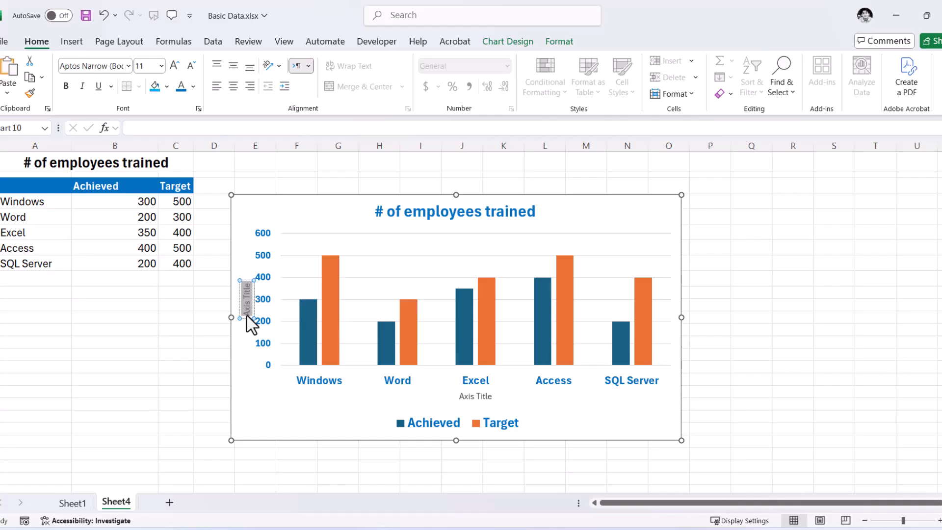
type("# of")
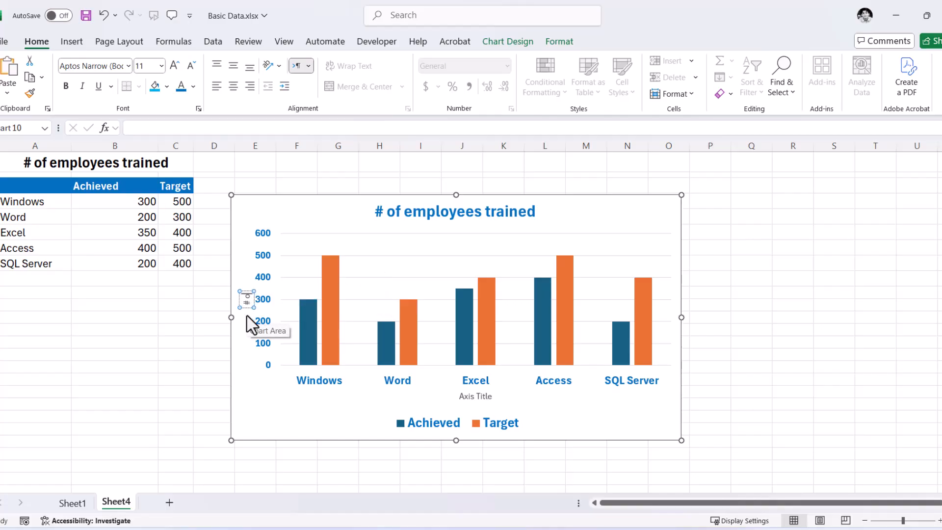
type(" employees trained")
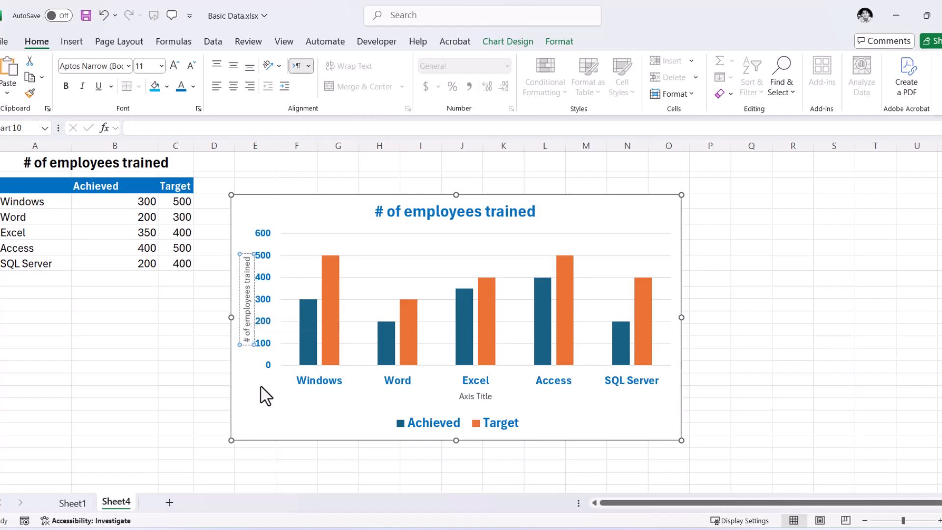
left_click(253, 376)
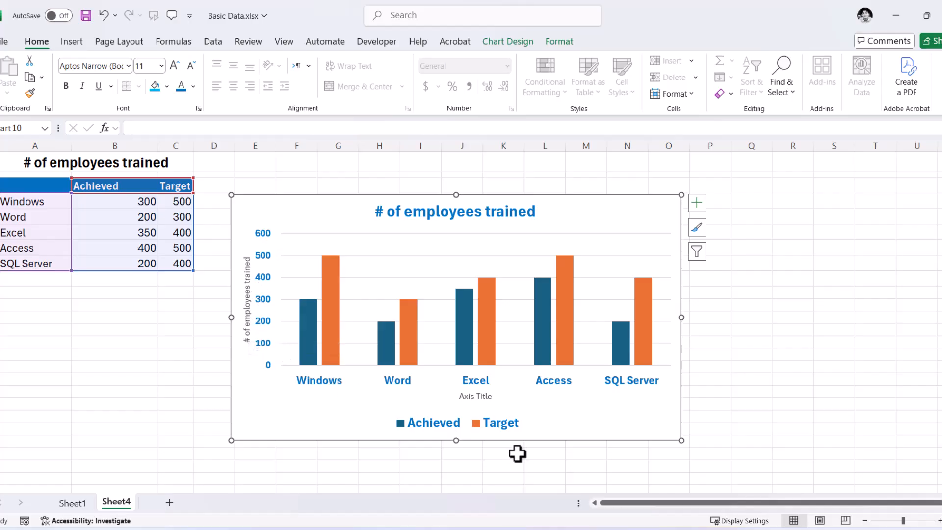
Step: Replace the horizontal axis title's text with "Computer Programs"
left_click(468, 395)
double_click(469, 396)
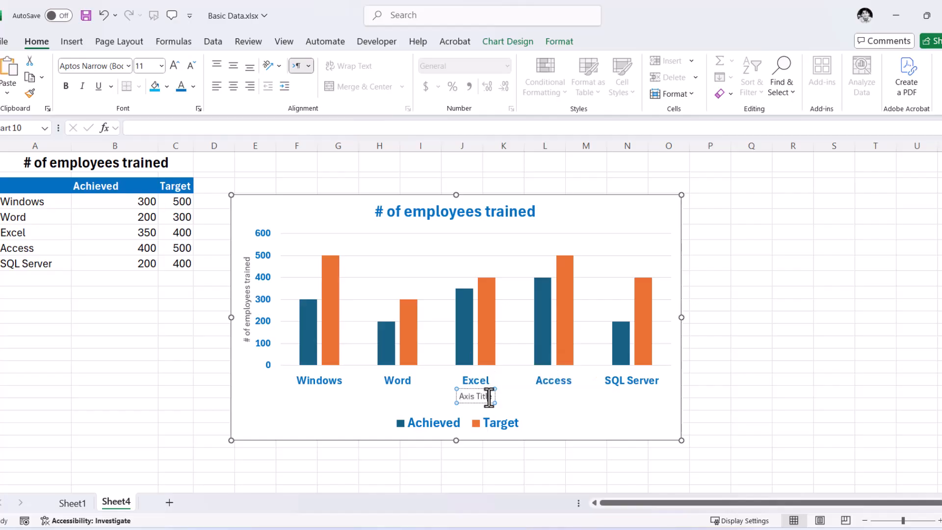
left_click(486, 399)
triple_click(486, 396)
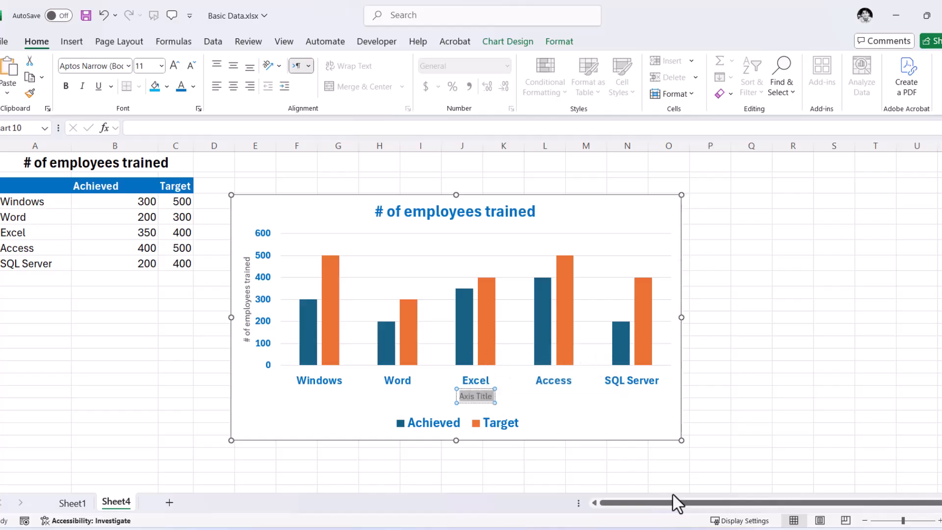
type("Computer")
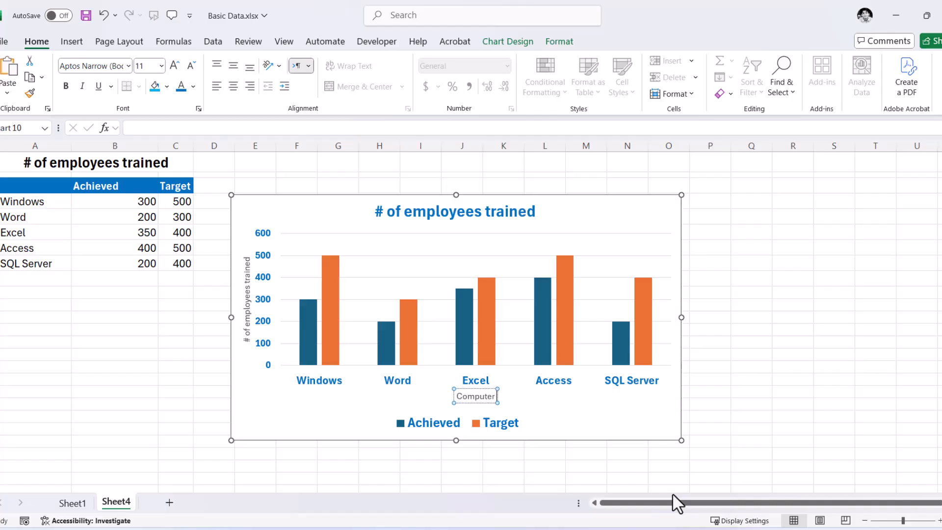
type(" Program")
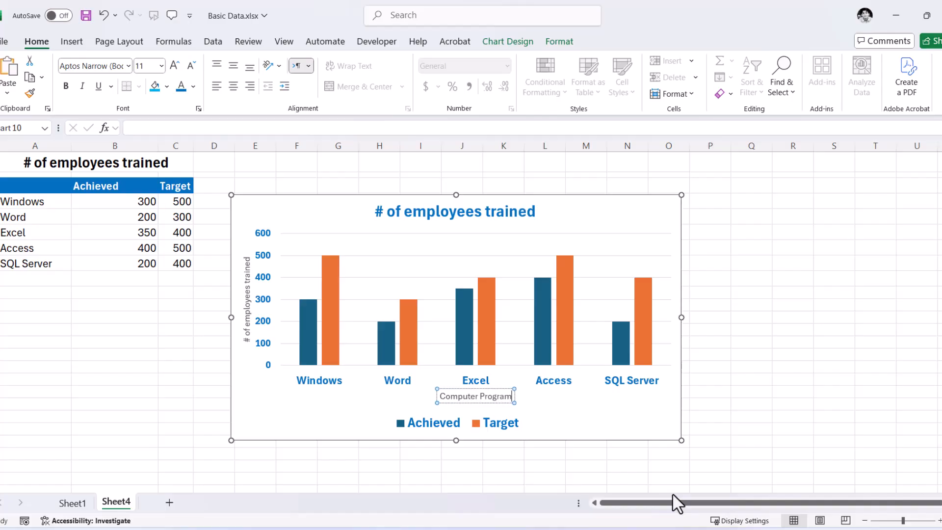
type("s")
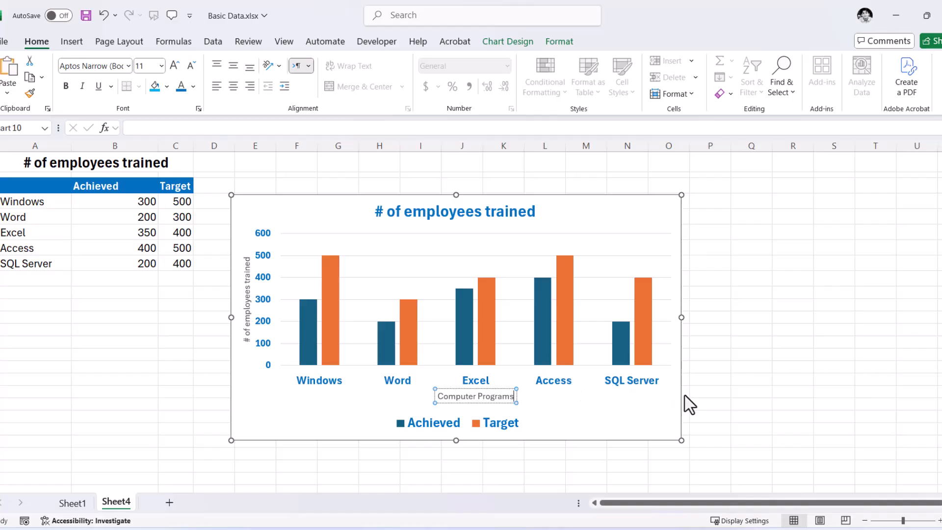
left_click(787, 390)
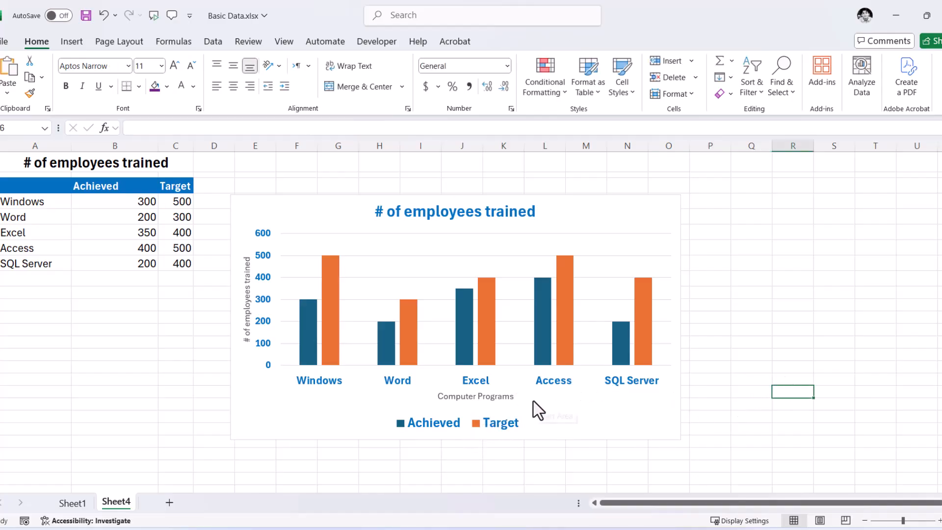
Step: Add data labels to the chart's columns and position them at Inside Base
left_click(661, 206)
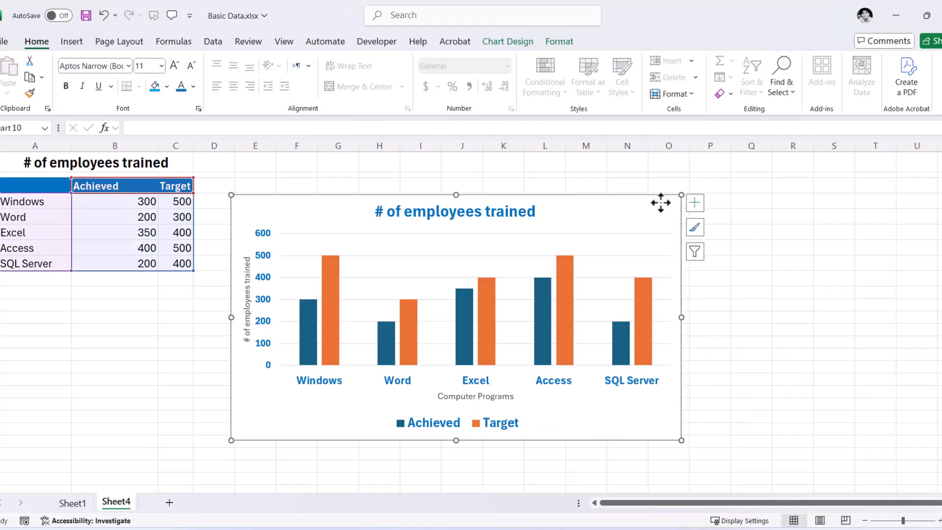
left_click(697, 203)
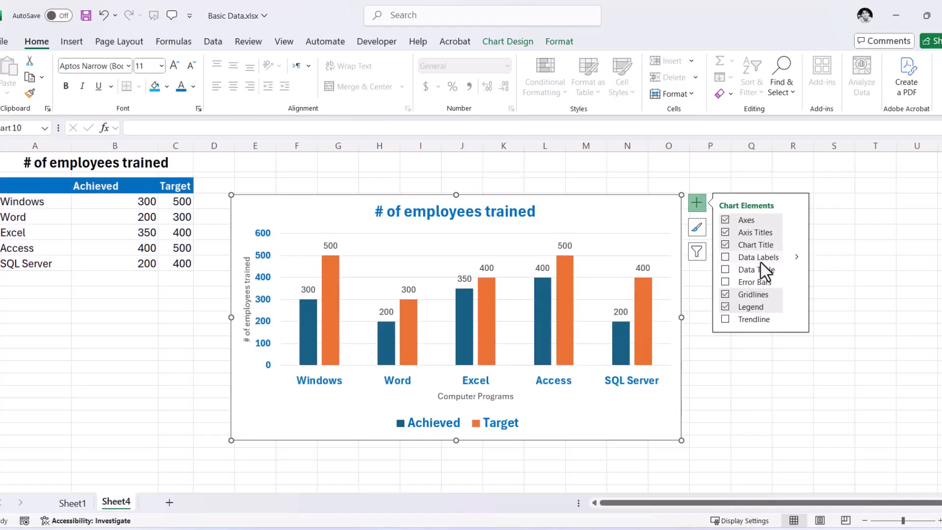
left_click(725, 257)
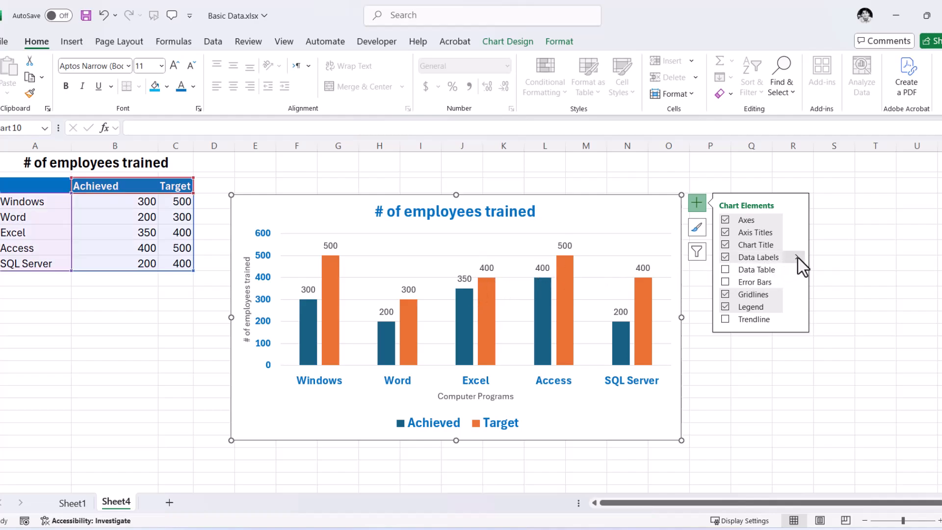
mouse_move(802, 261)
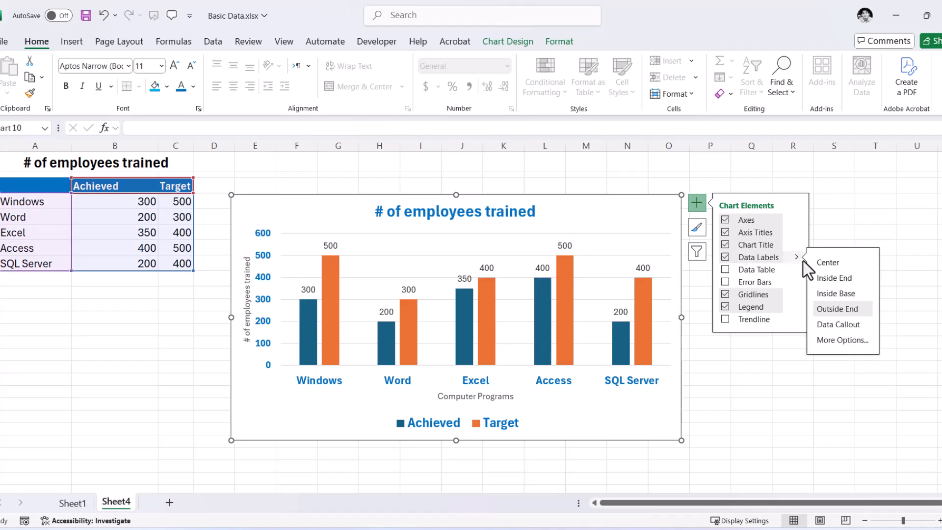
left_click(851, 294)
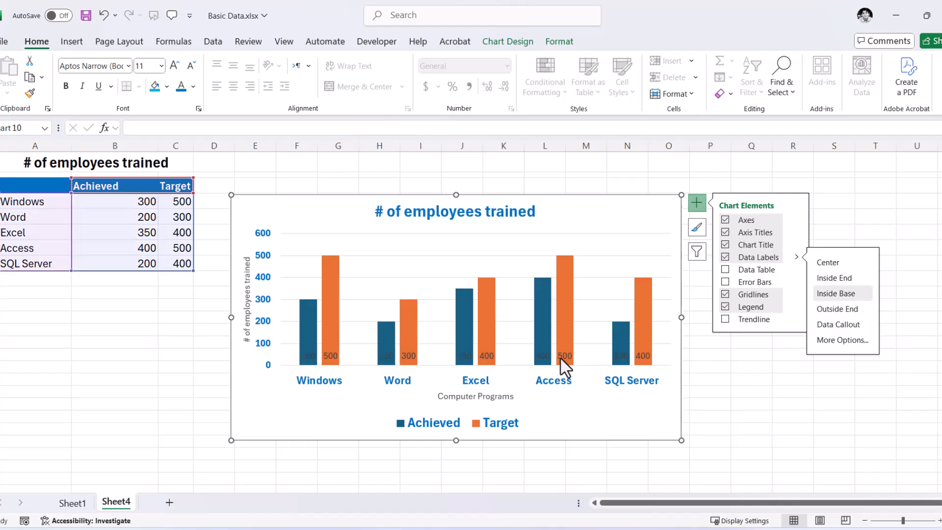
Step: Change the data labels to data callouts and position them at Inside End
left_click(194, 86)
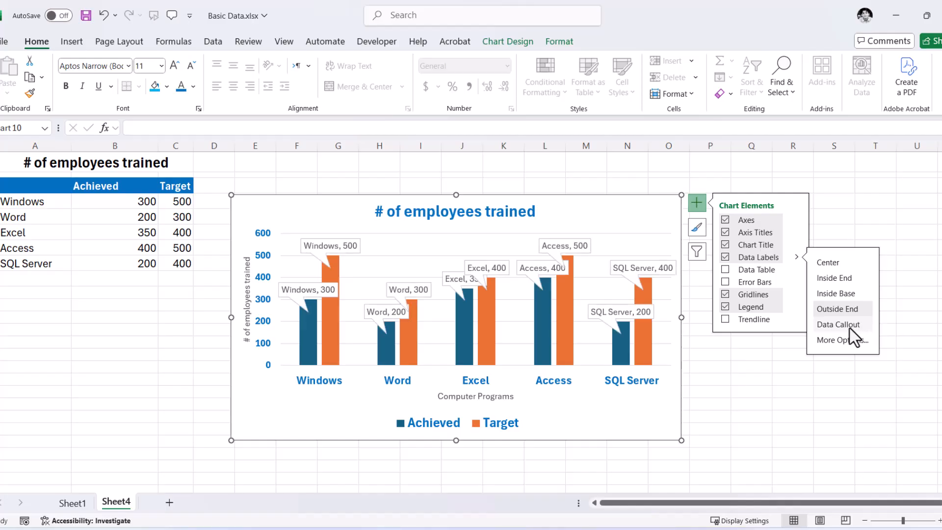
left_click(850, 328)
left_click(840, 279)
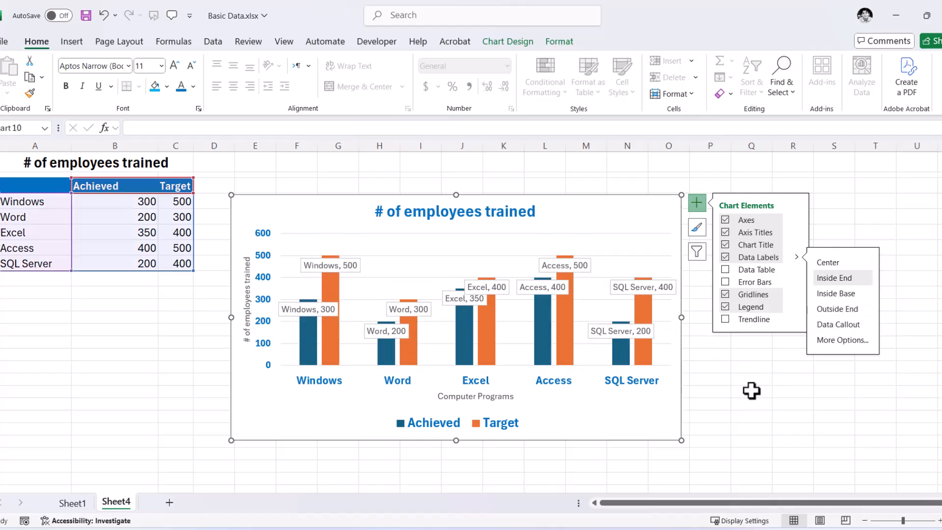
Step: Add a data table to the chart and a trendline based on the Achieved series
left_click(724, 270)
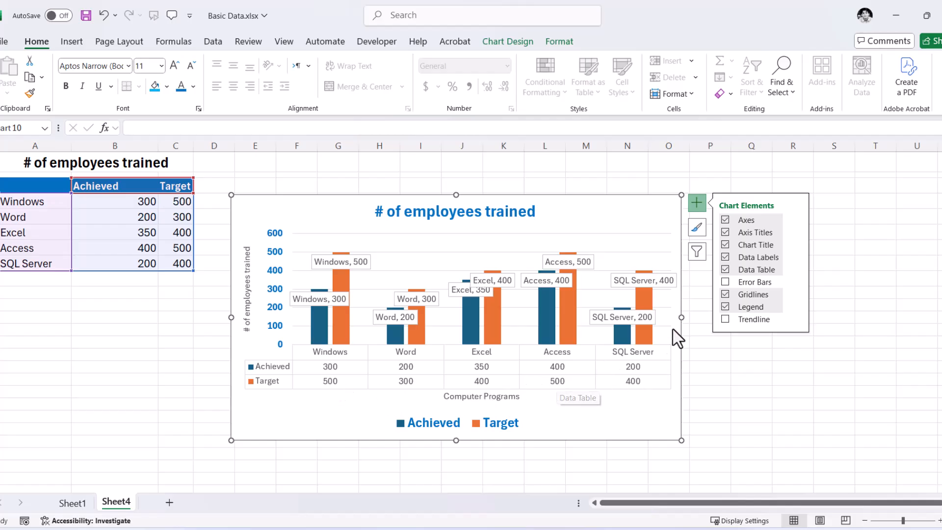
left_click(725, 319)
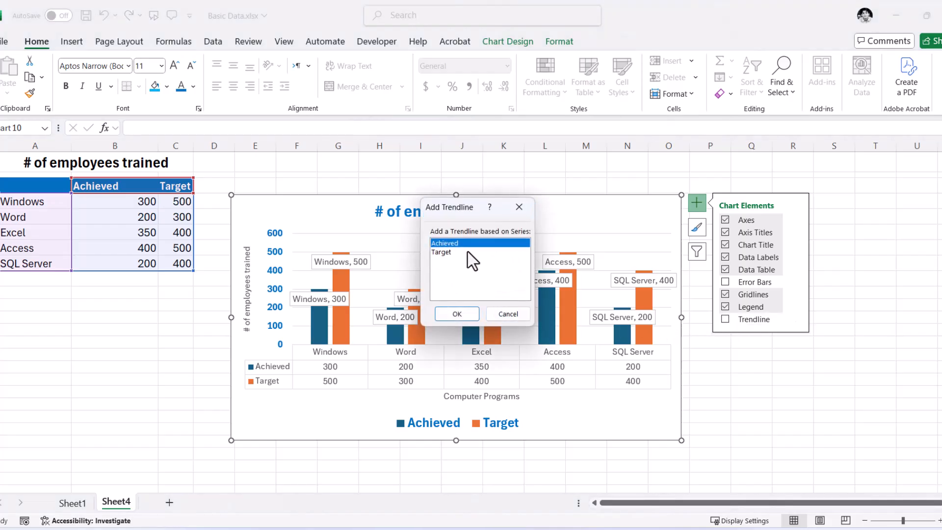
left_click(456, 315)
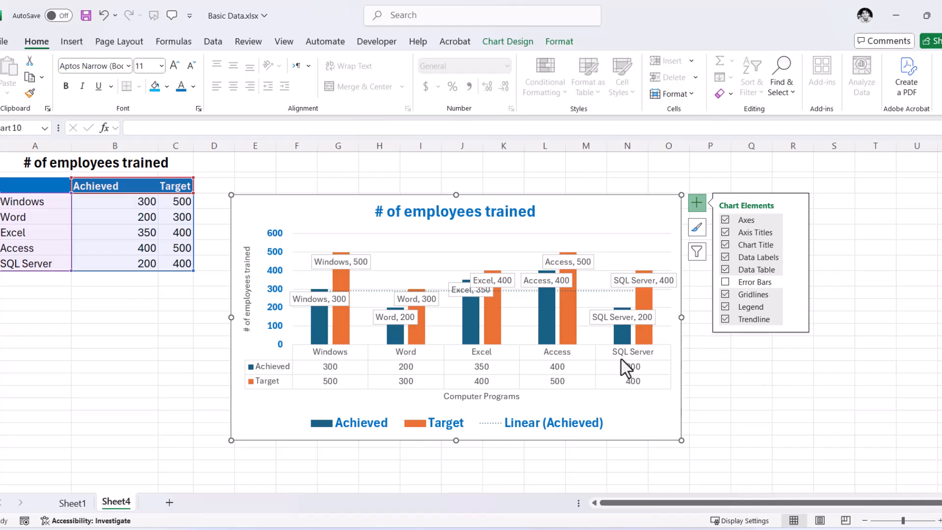
Step: Try Percentage error bars on the chart and leave error bars switched off
left_click(750, 389)
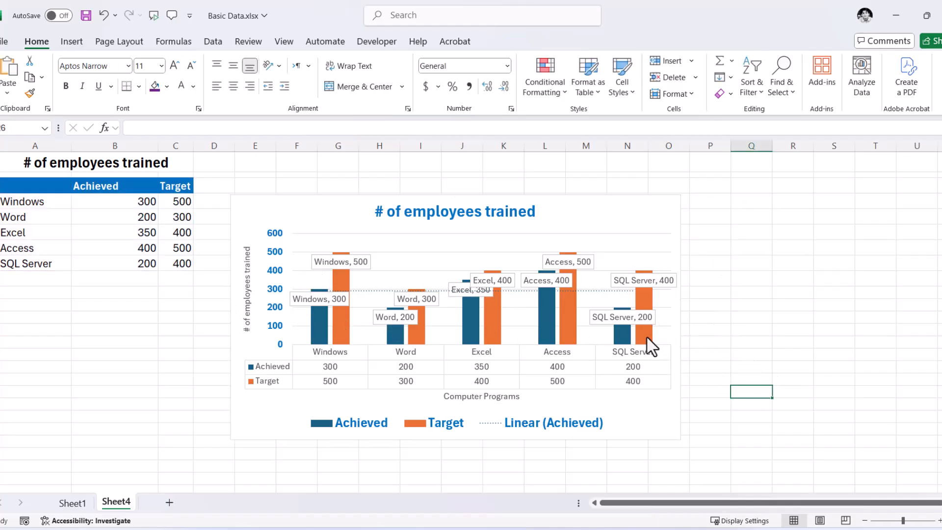
left_click(622, 320)
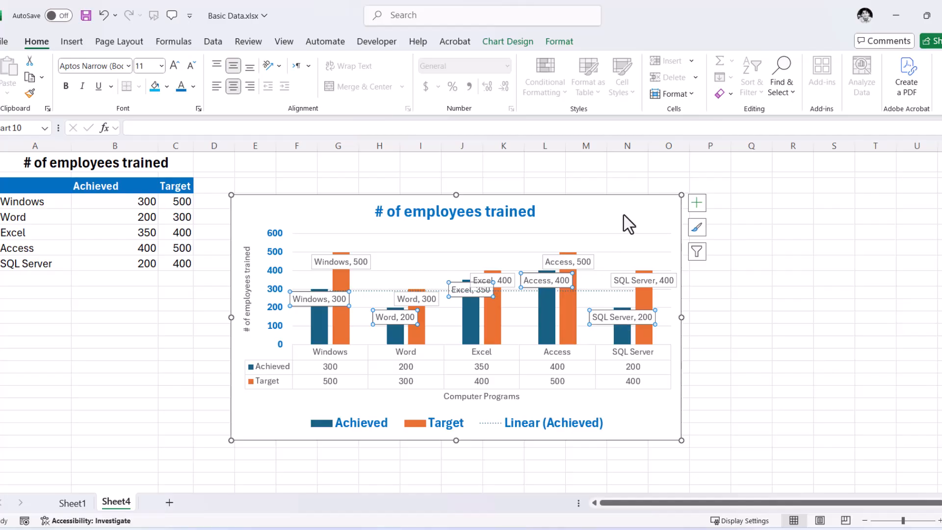
left_click(635, 199)
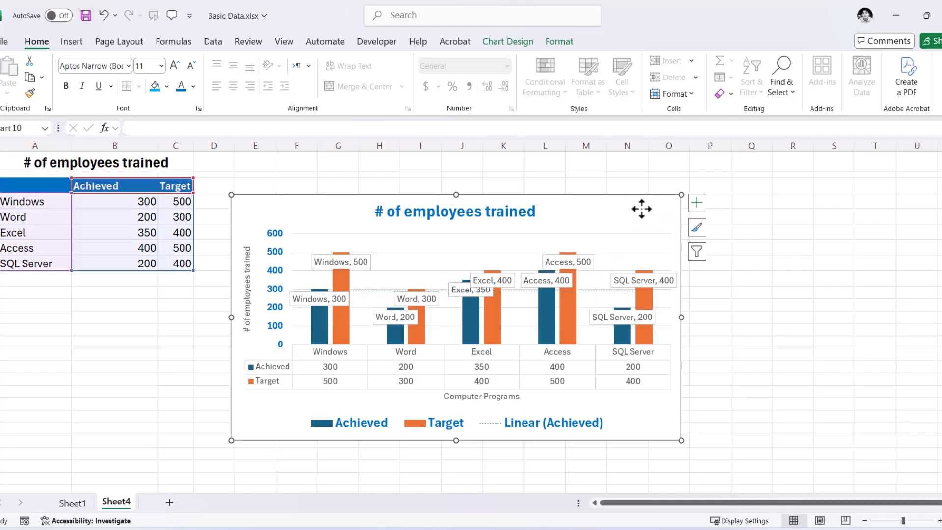
left_click(697, 207)
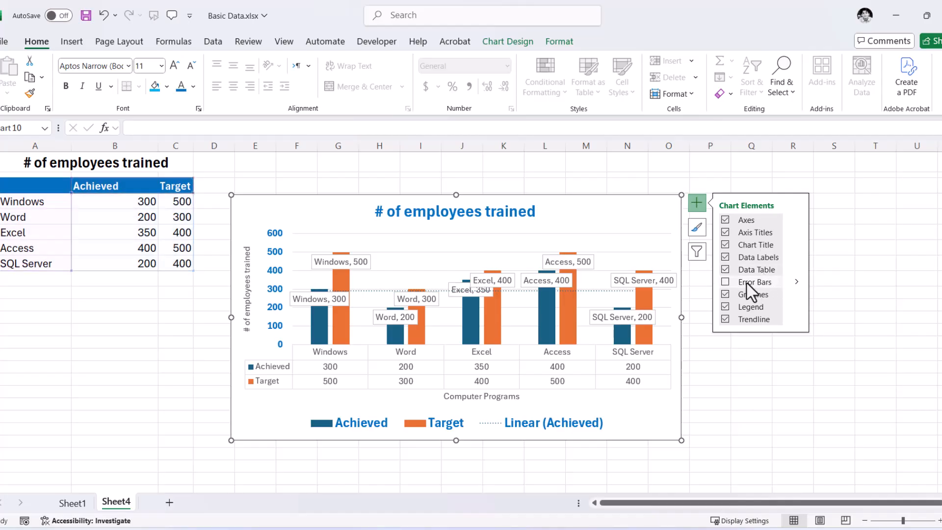
left_click(796, 282)
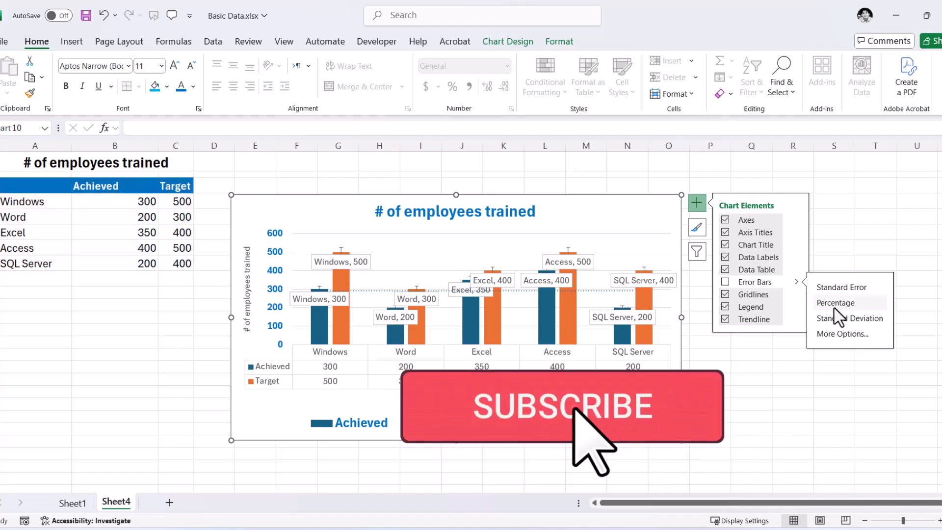
left_click(725, 282)
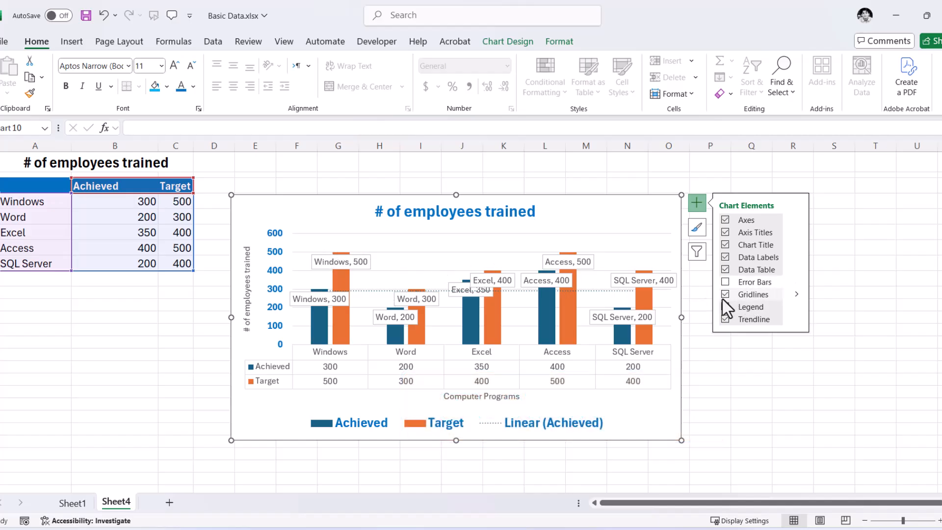
Step: Remove the data table, gridlines, data labels, trendline and axis titles from the chart
left_click(726, 269)
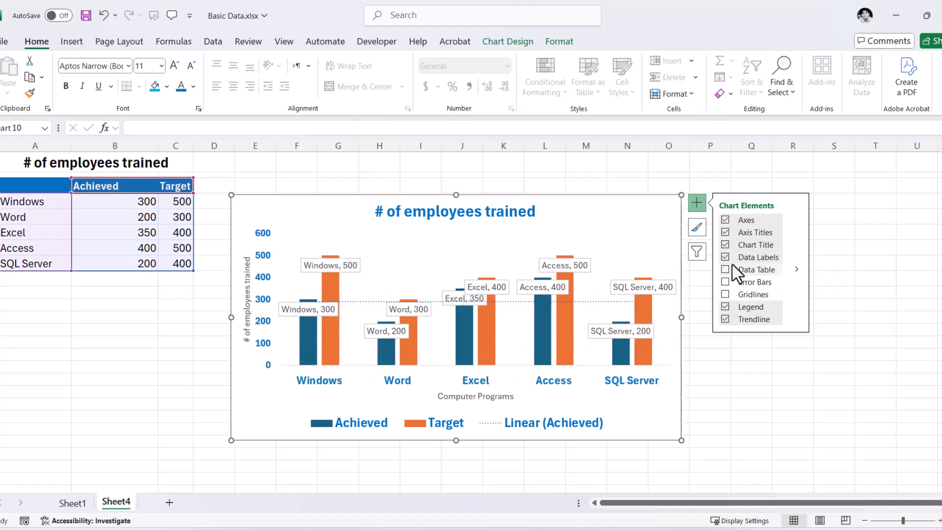
left_click(725, 259)
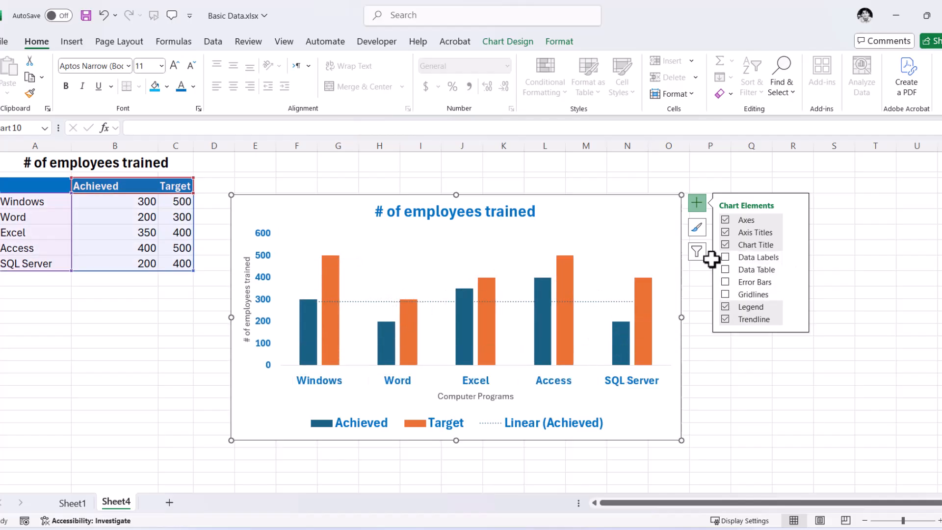
left_click(724, 320)
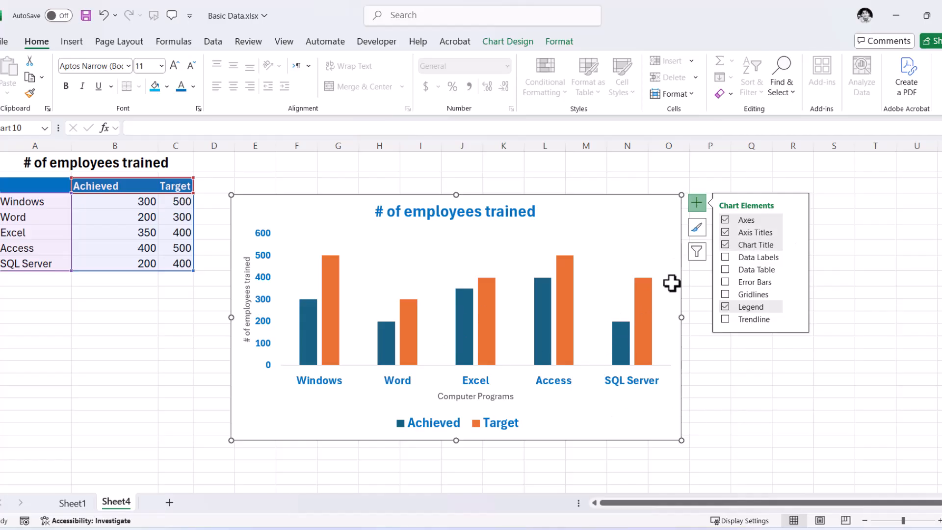
left_click(725, 232)
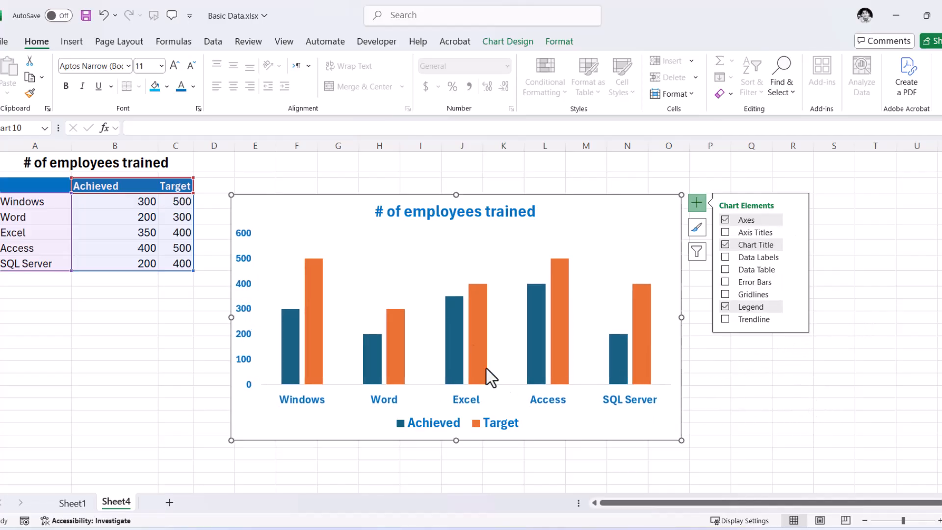
left_click(763, 354)
Step: Review the chart element and color palette options, and apply chart Style 14 to the column chart
left_click(644, 208)
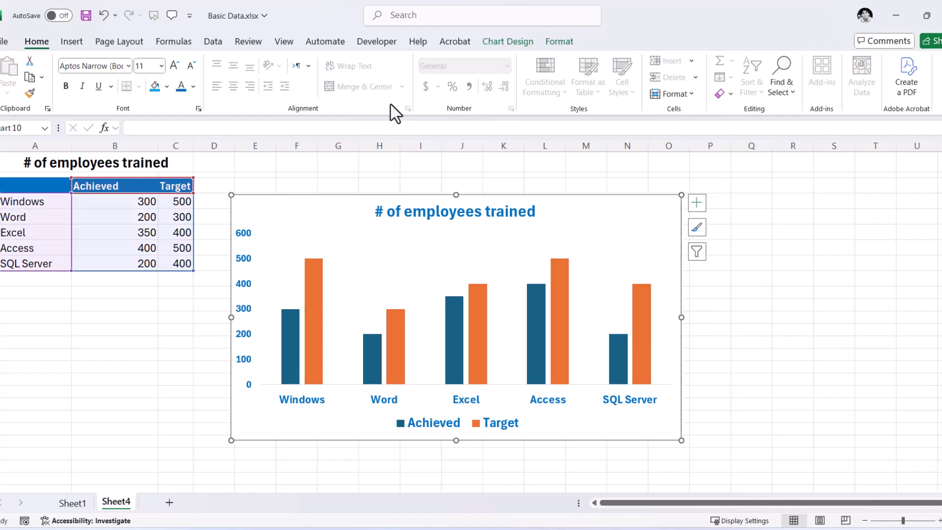
left_click(549, 45)
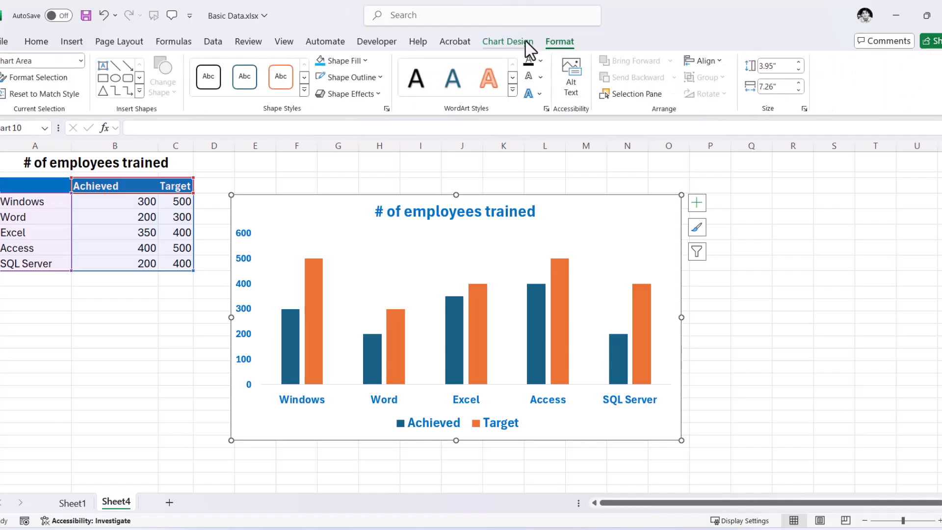
left_click(525, 41)
left_click(29, 88)
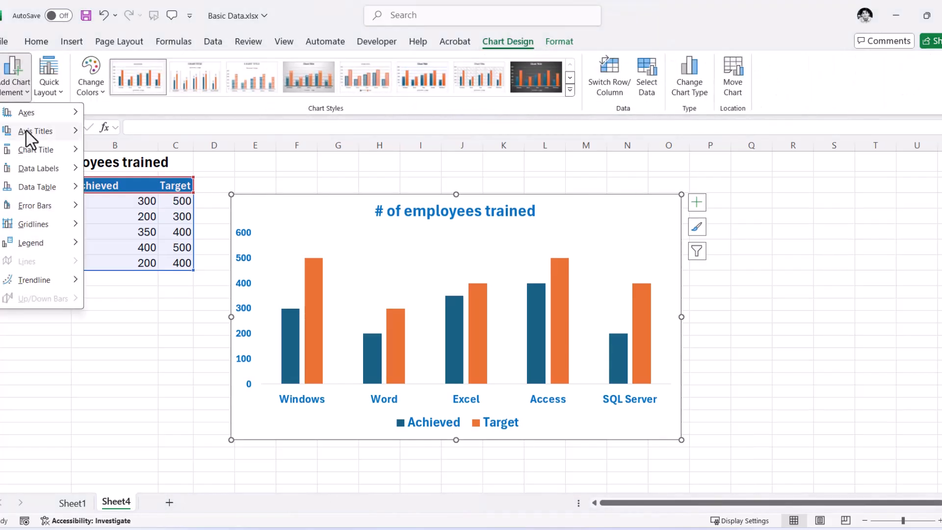
mouse_move(39, 242)
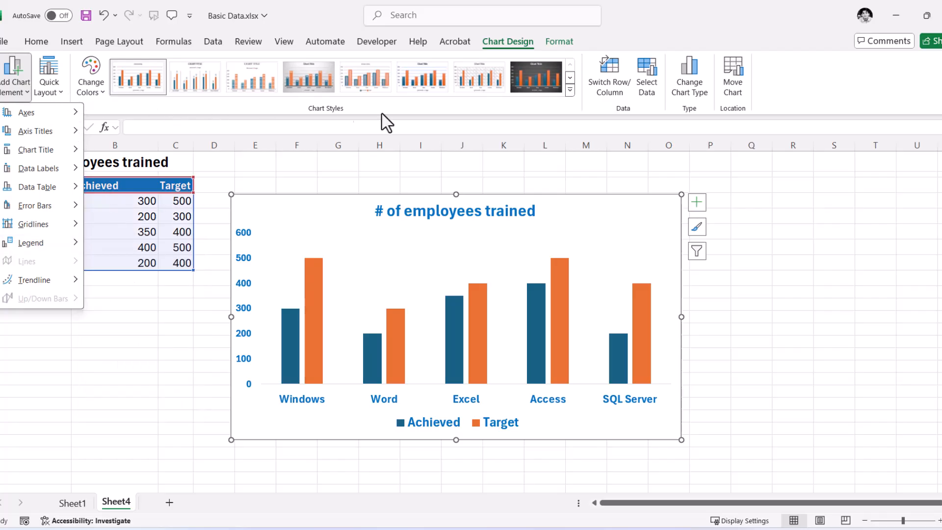
left_click(104, 88)
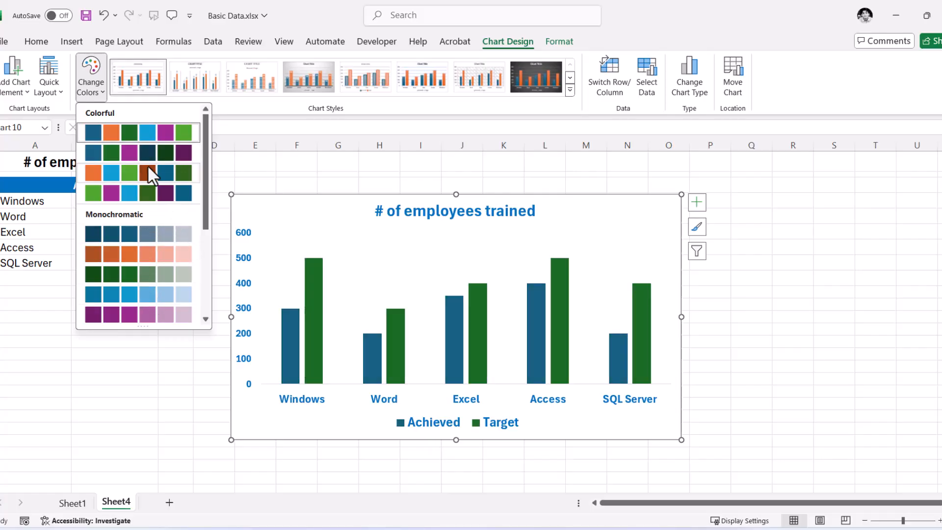
left_click(569, 89)
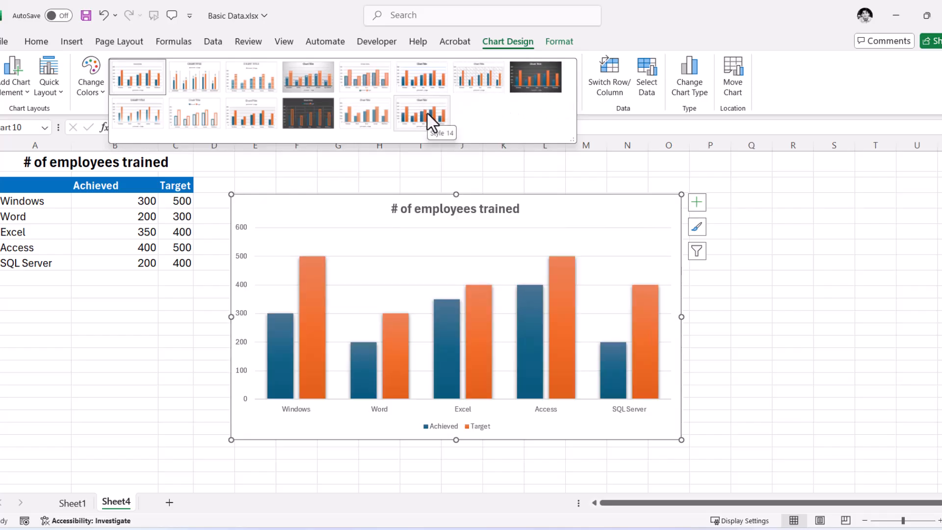
left_click(425, 111)
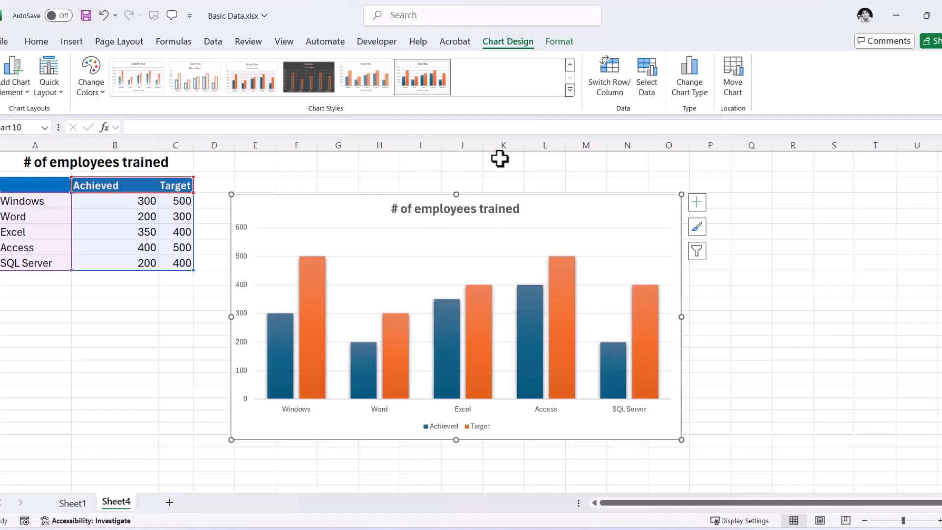
Step: Apply quick Layout 9 to the chart and remove both of its axis titles
left_click(50, 92)
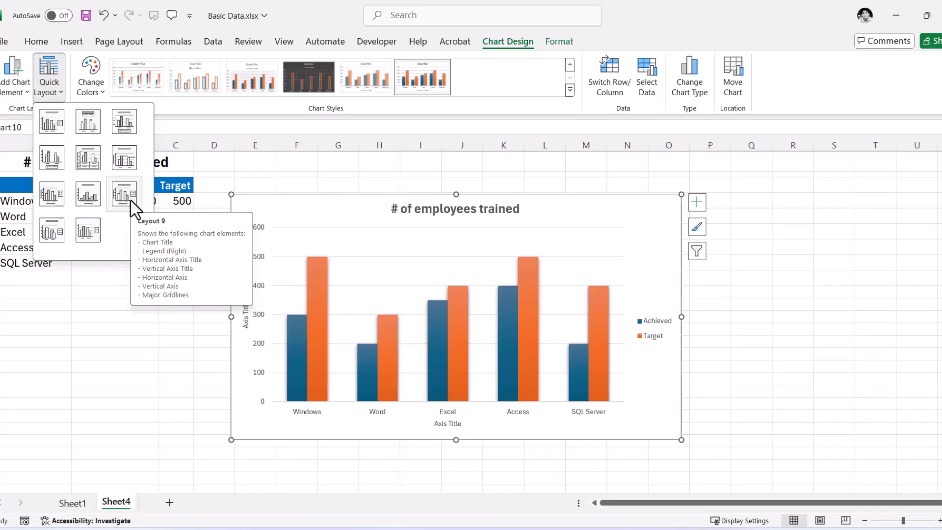
left_click(132, 202)
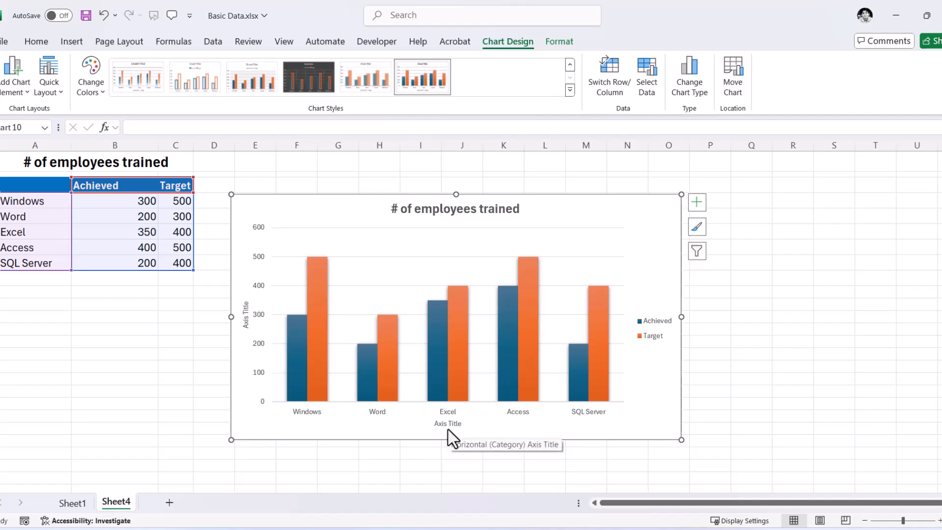
left_click(696, 203)
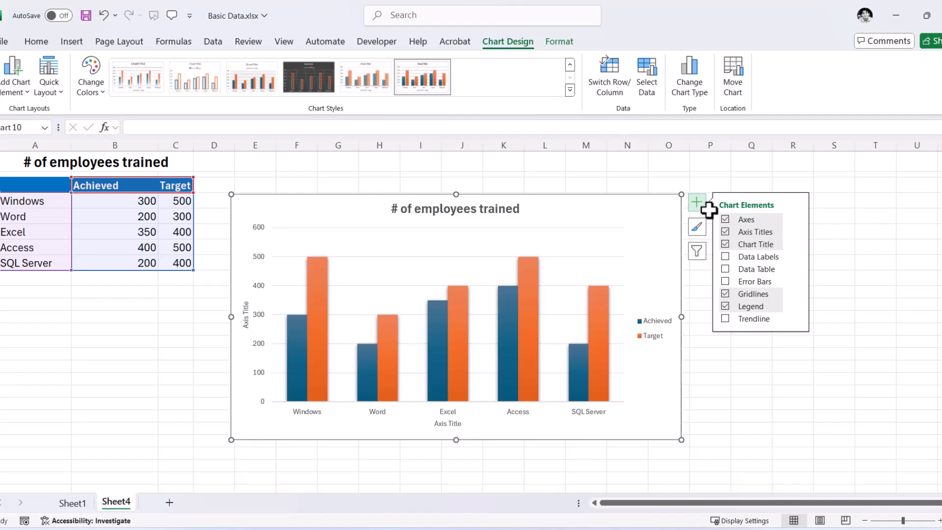
left_click(725, 232)
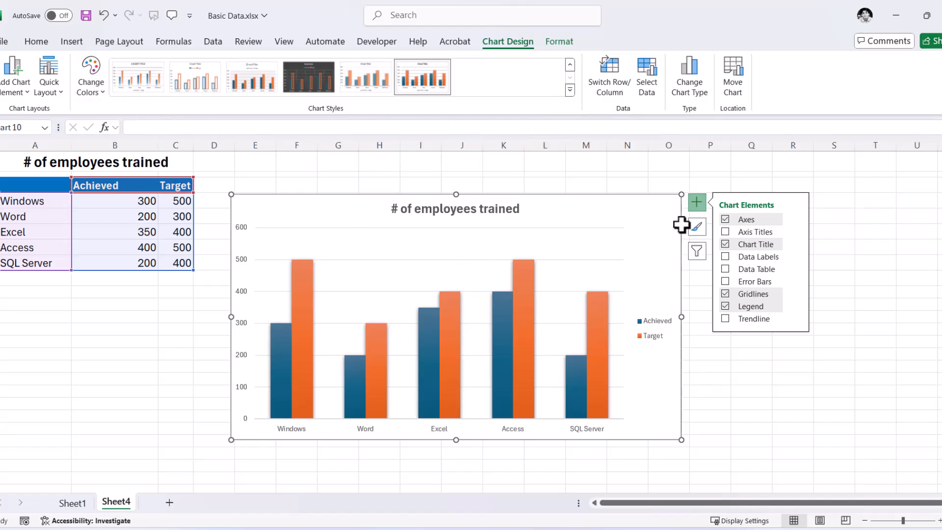
Step: Review the available chart styles for the column chart
left_click(696, 227)
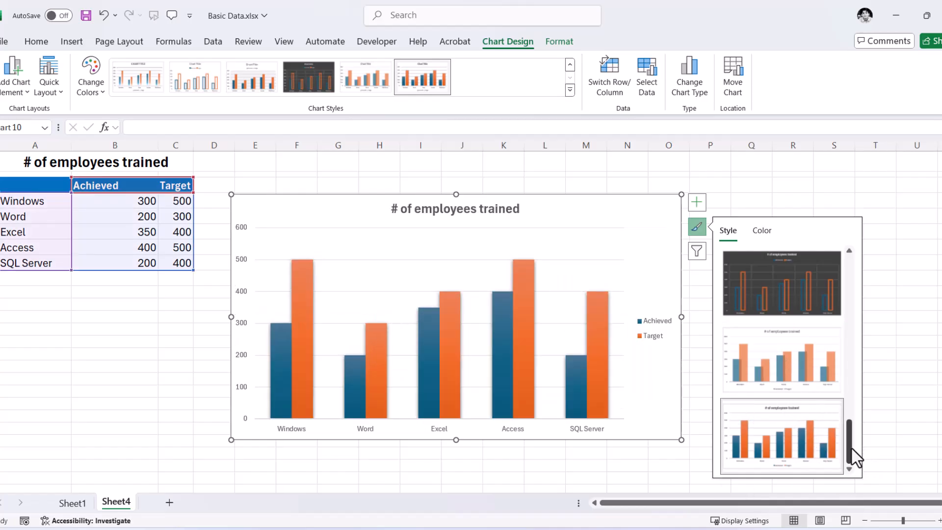
left_click_drag(851, 447, 849, 287)
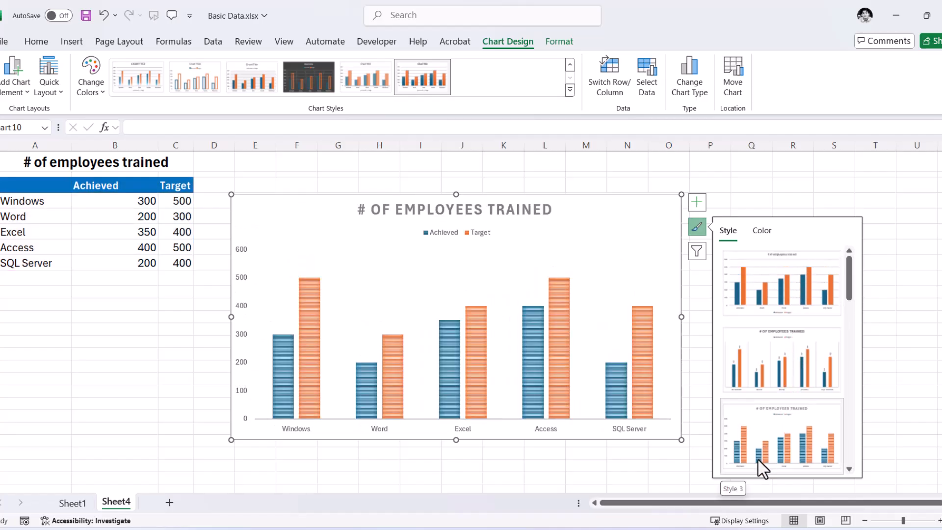
left_click(702, 254)
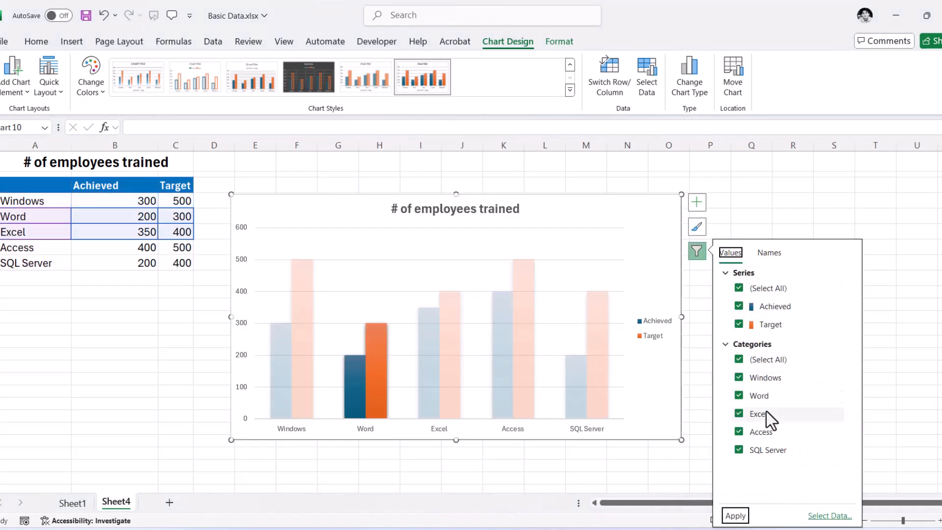
left_click(739, 380)
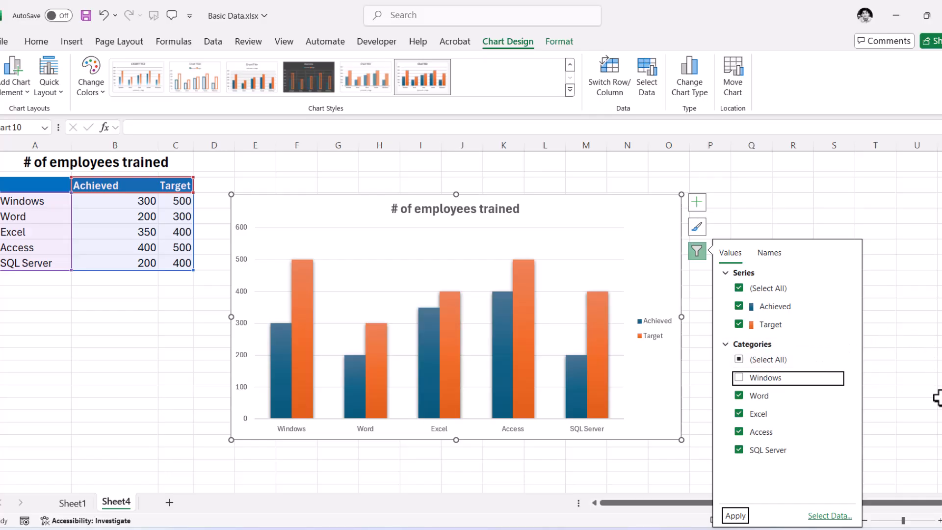
key("Escape")
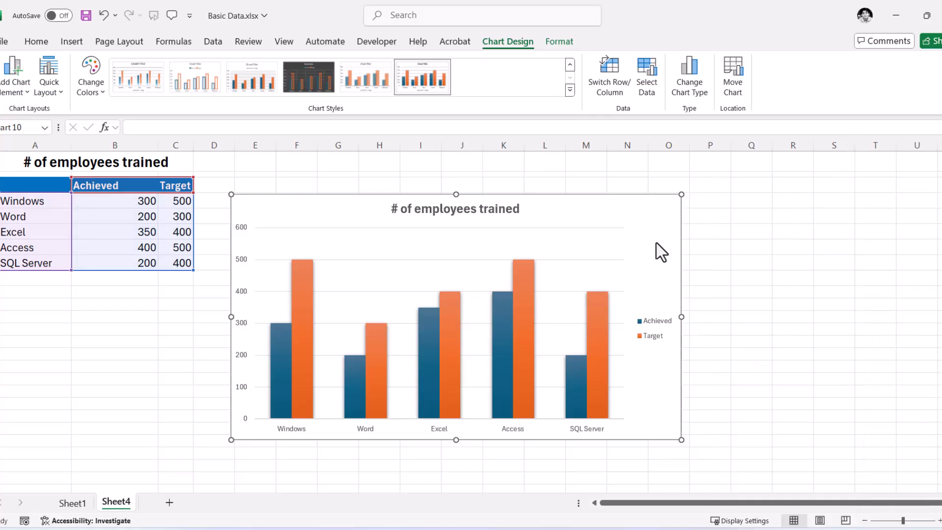
Step: Filter the Windows category and the Word category out of the chart, applying the filter for each
left_click(700, 252)
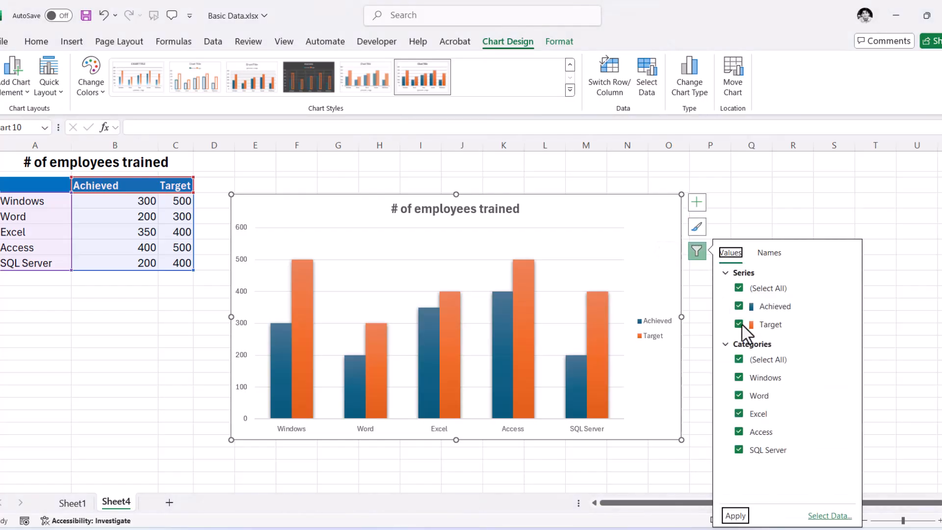
left_click(739, 378)
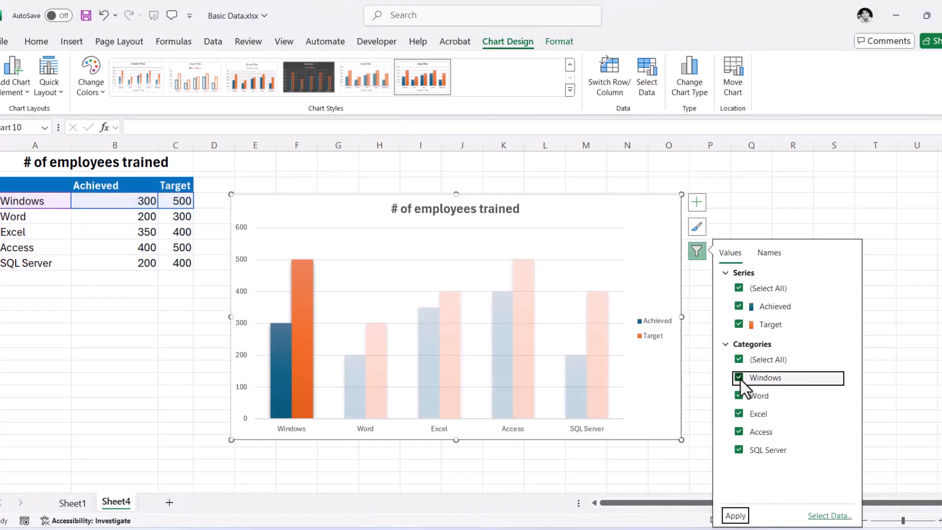
left_click(735, 515)
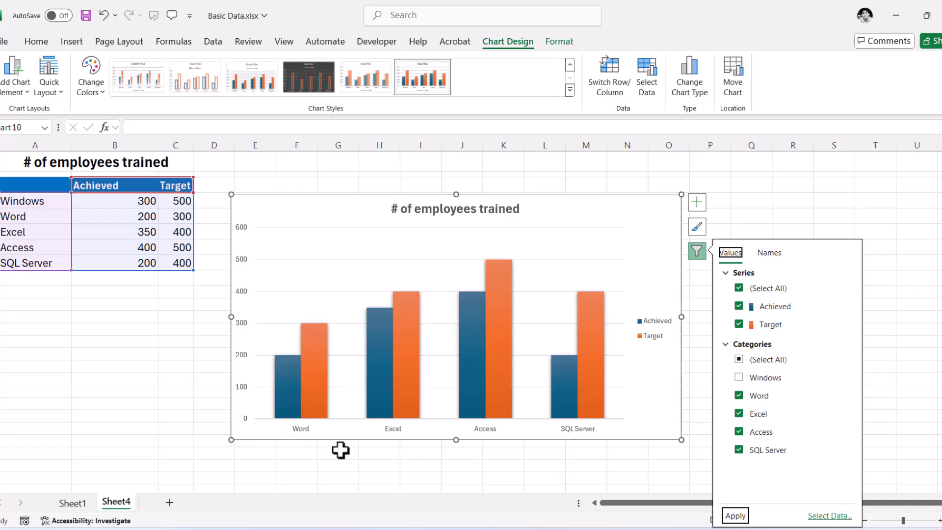
left_click(738, 395)
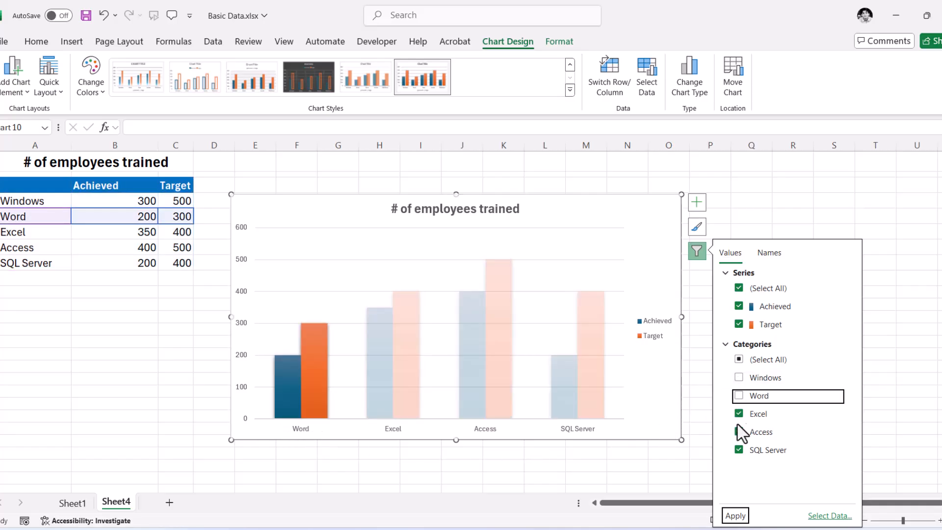
left_click(735, 516)
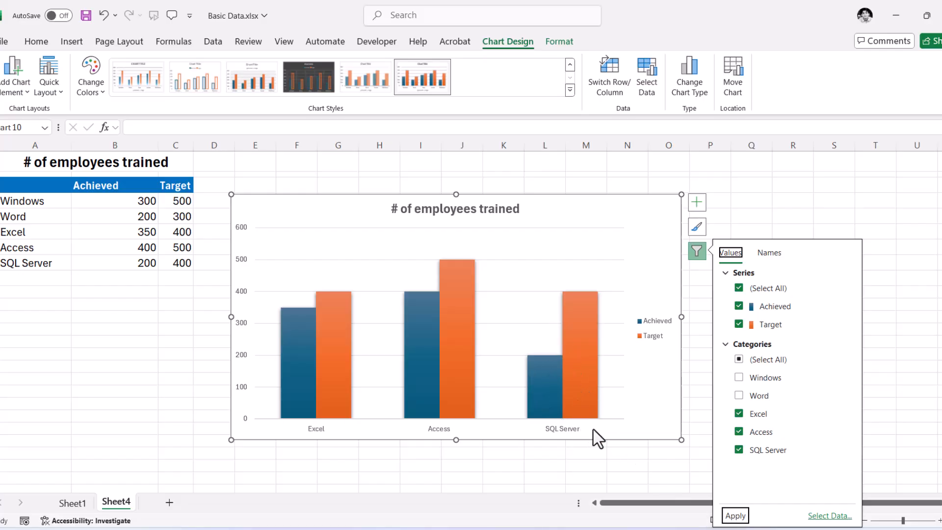
Step: Restore the Windows and Word categories in the chart filter and apply it
left_click(739, 377)
left_click(739, 396)
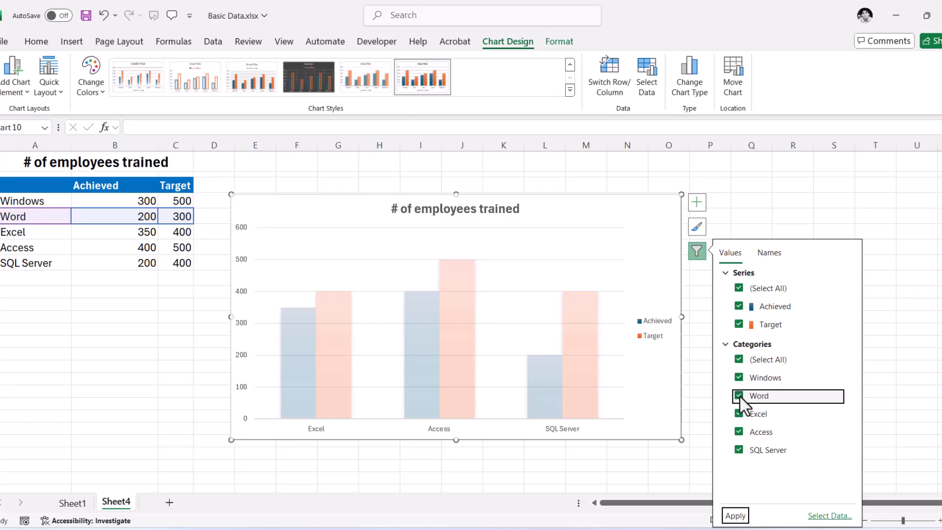
left_click(735, 515)
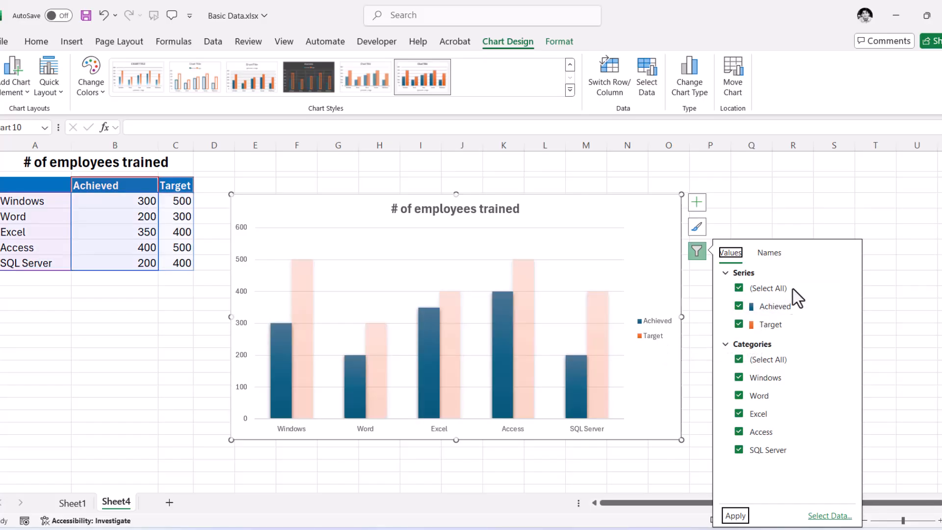
Step: Give the Target series columns a solid fill, trying standard yellow and settling on the orange theme color
left_click(639, 396)
double_click(590, 386)
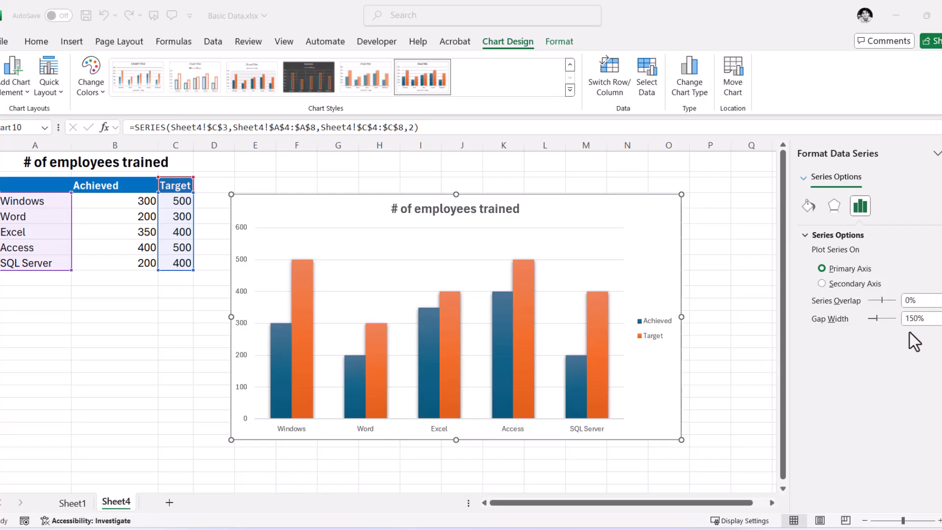
left_click(808, 206)
left_click(809, 205)
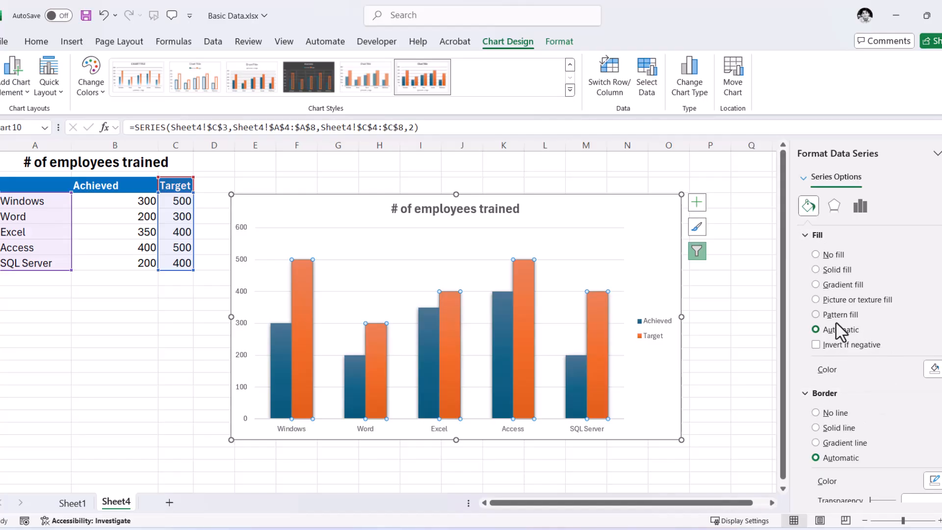
left_click(934, 369)
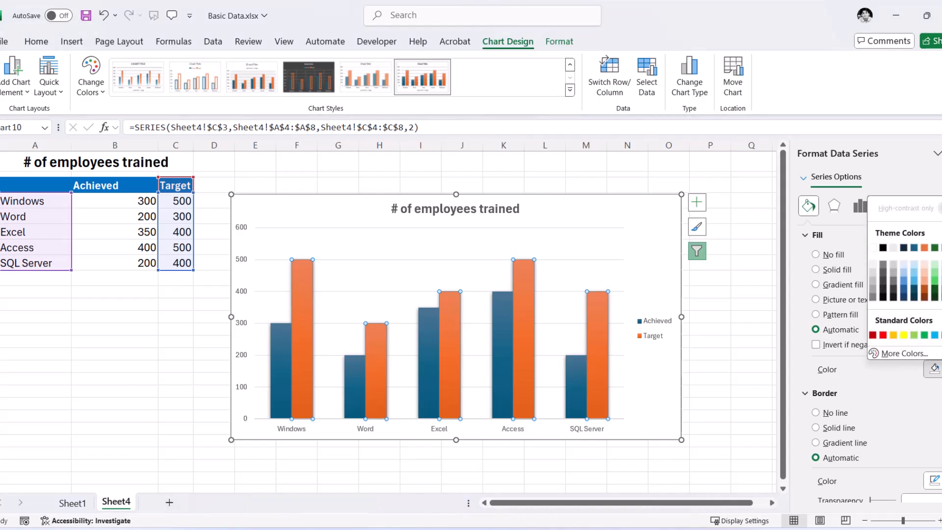
left_click(902, 335)
left_click(934, 369)
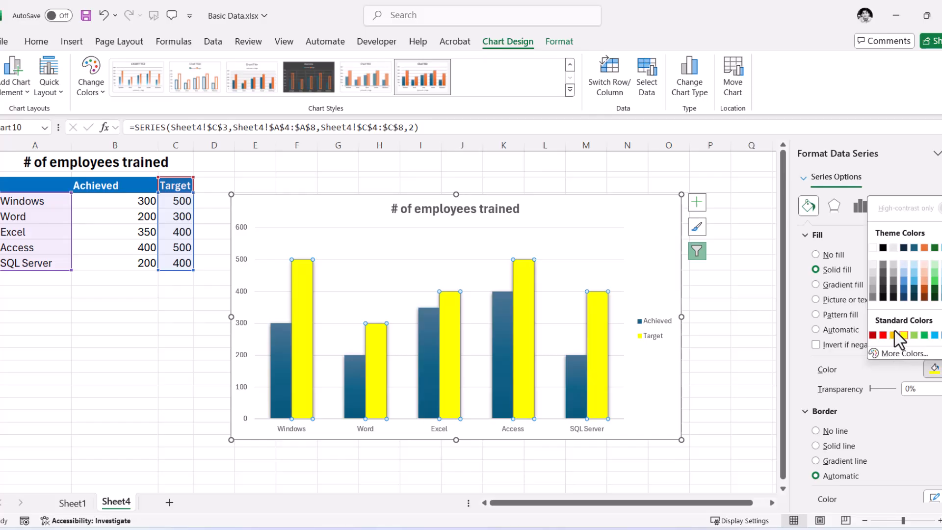
left_click(924, 247)
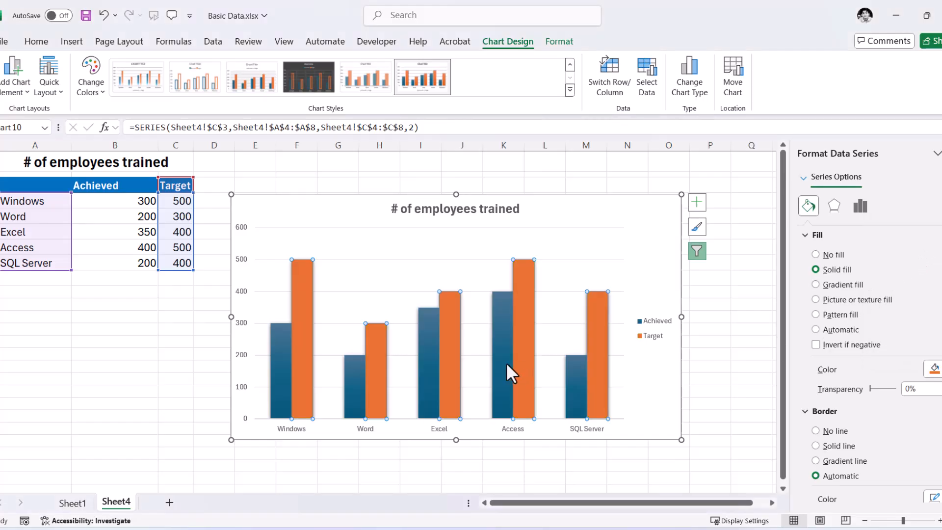
Step: Give the Achieved series columns a solid fill, trying standard green and settling on standard blue
left_click(499, 365)
left_click(938, 370)
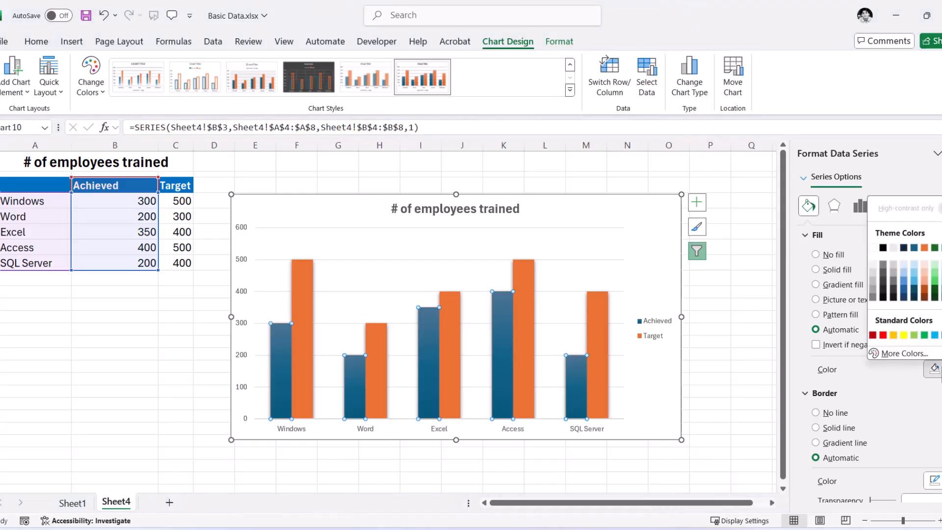
left_click(906, 336)
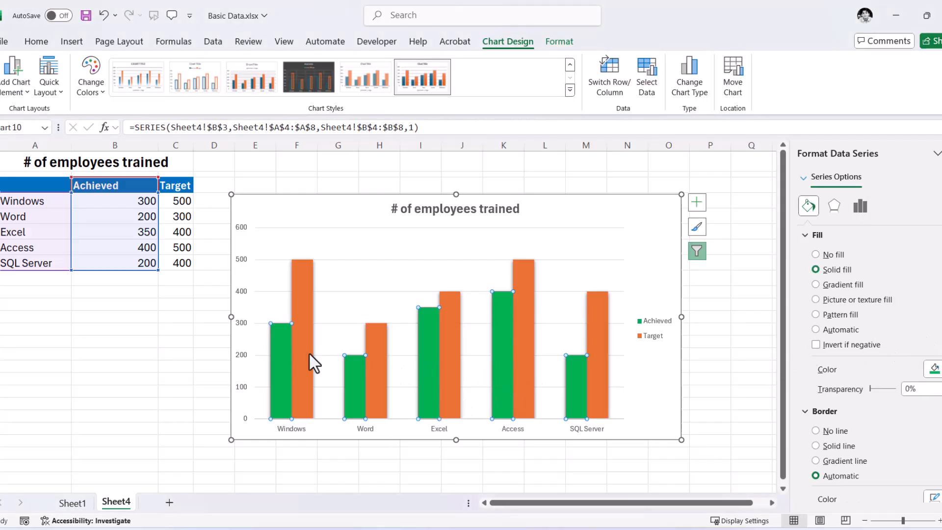
left_click(934, 369)
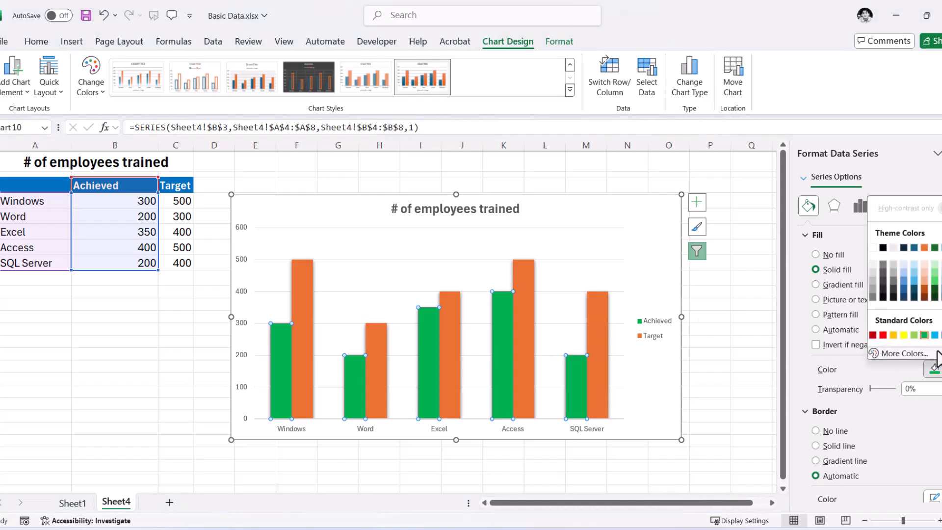
left_click(941, 336)
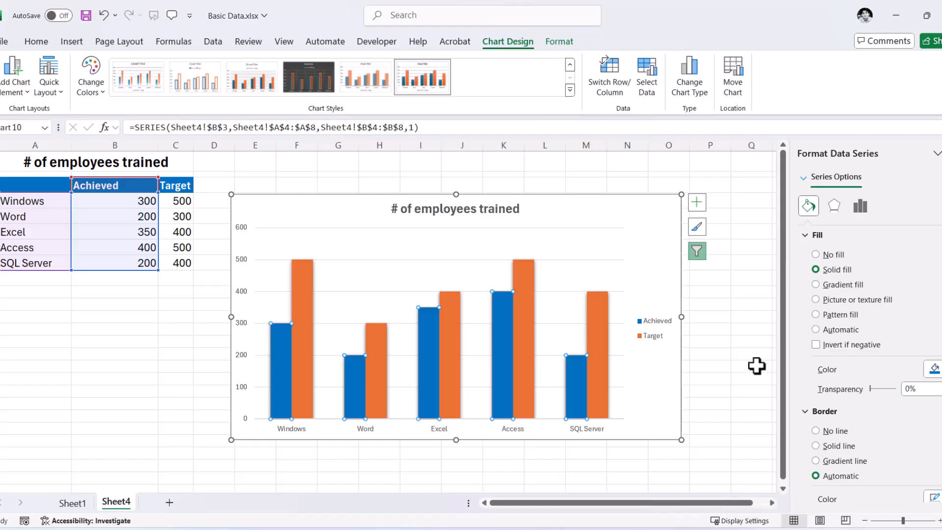
Step: Try a gradient fill and a light blue texture on the Achieved columns, and undo back to the solid blue fill
left_click(845, 285)
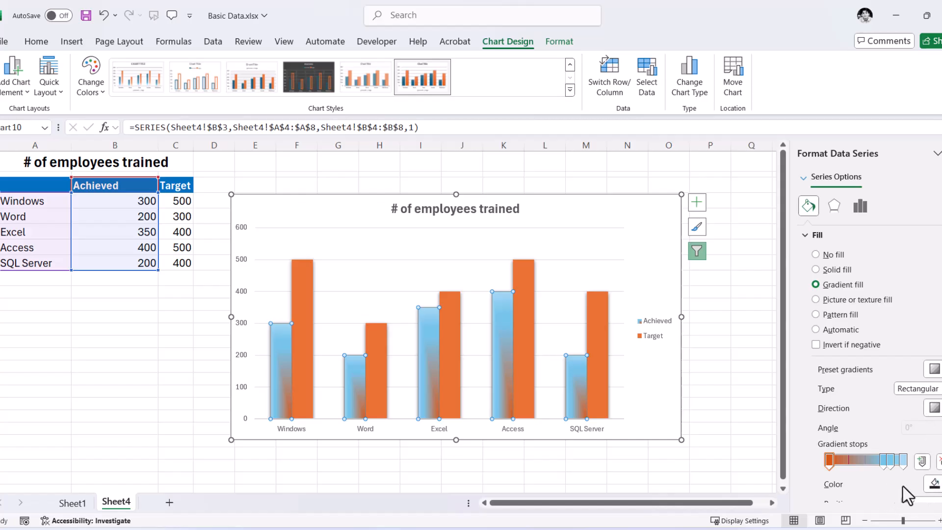
left_click(816, 300)
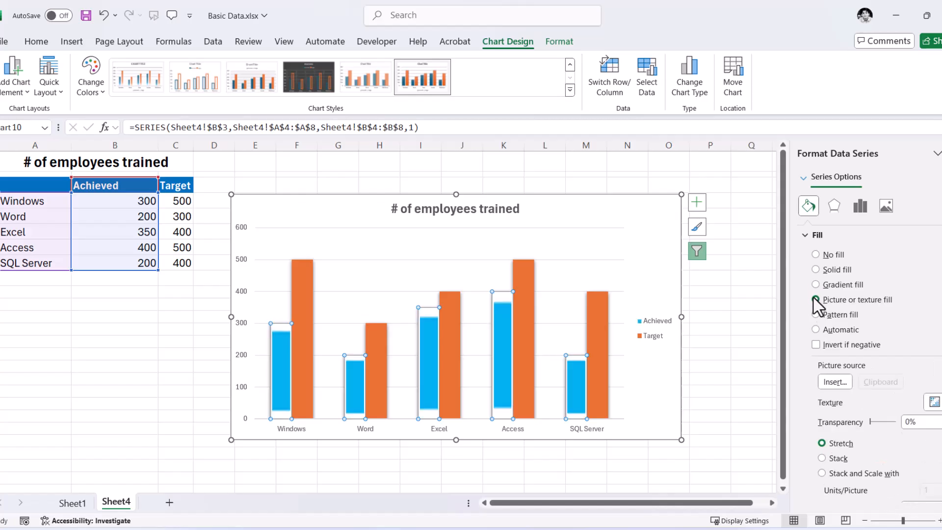
left_click(933, 402)
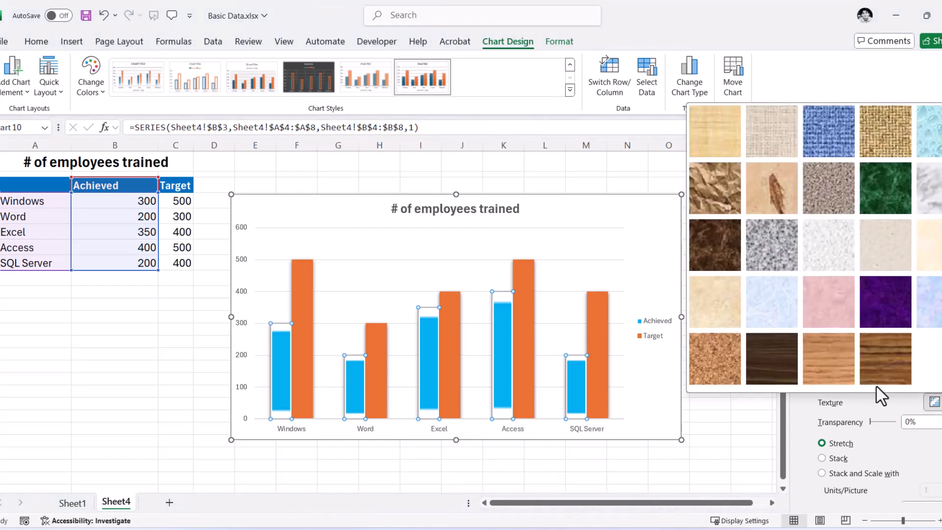
left_click(786, 303)
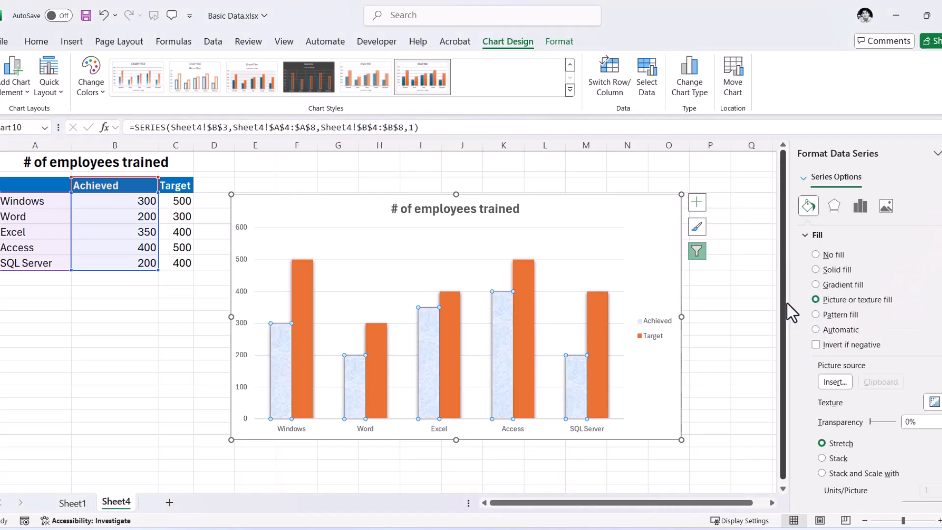
left_click(933, 402)
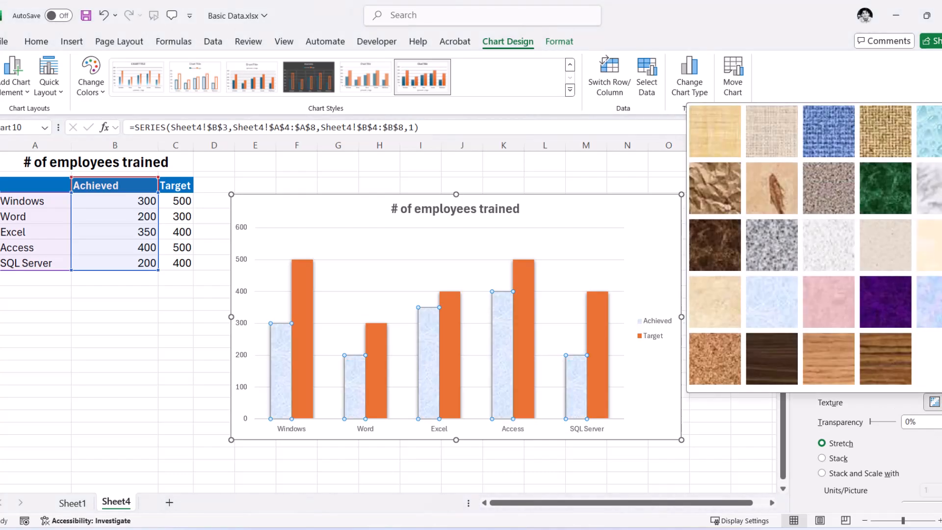
left_click(929, 460)
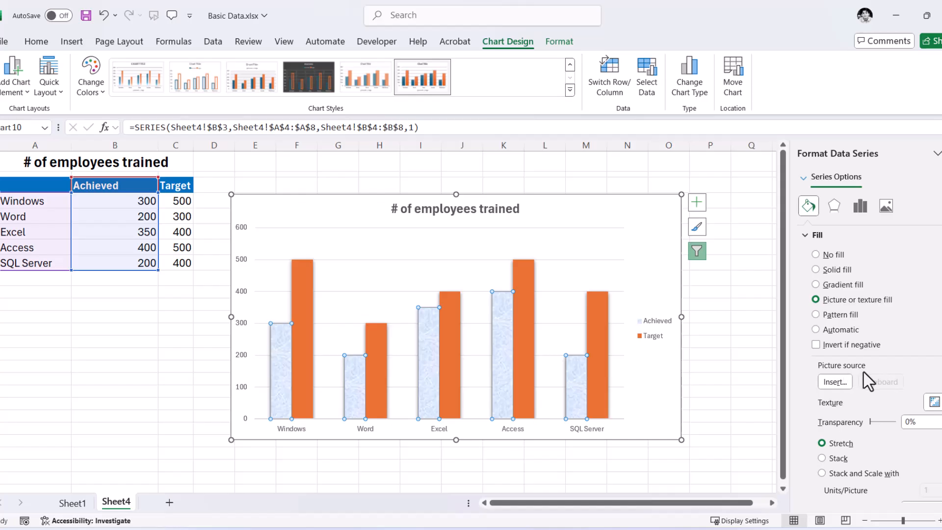
key("ctrl+z")
key("ctrl+z")
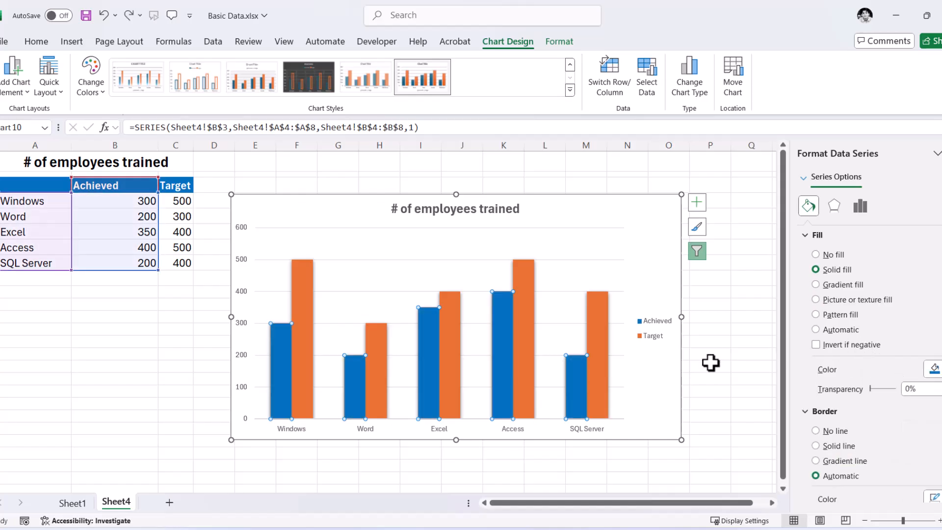
Step: Select the whole chart area and add data labels to both series
left_click(608, 256)
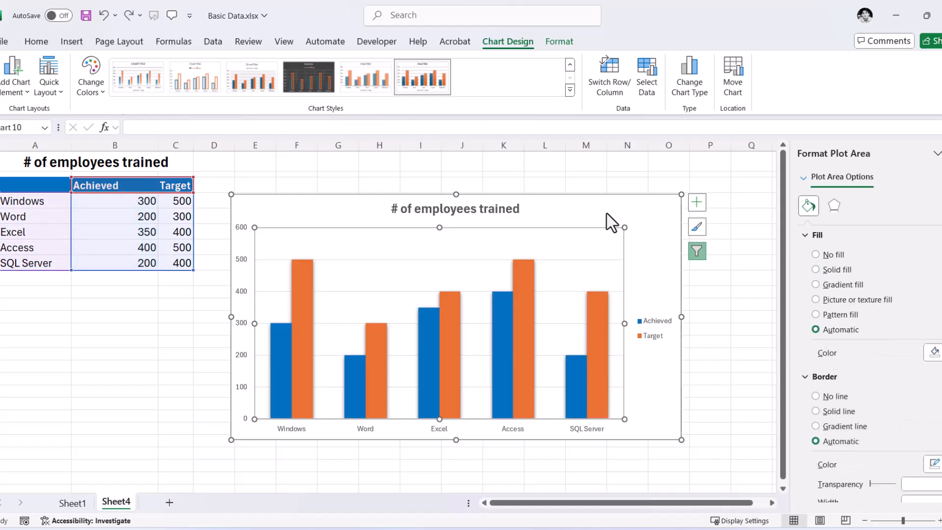
left_click(610, 197)
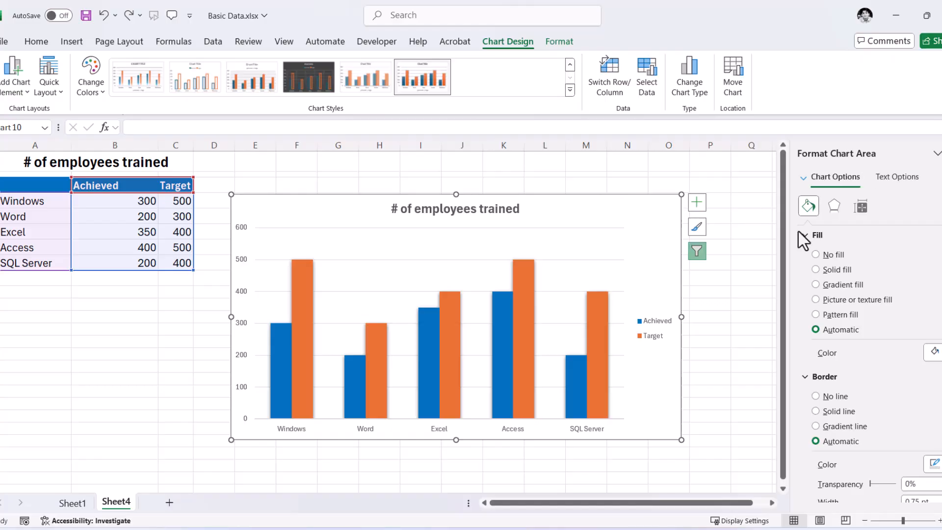
left_click(697, 203)
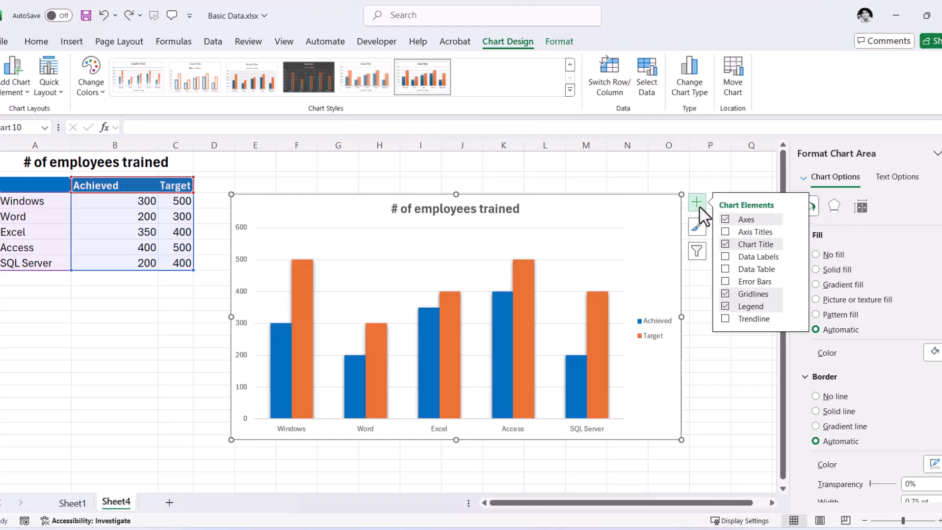
left_click(731, 260)
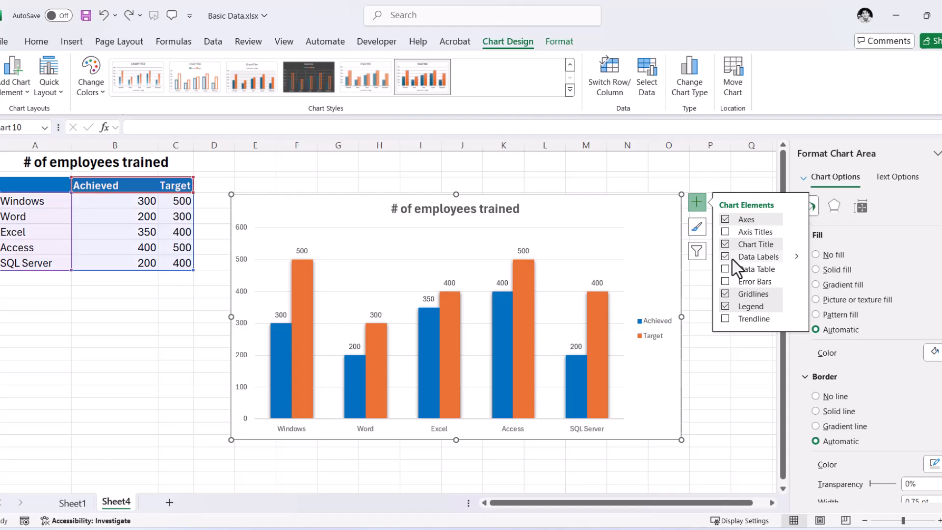
Step: Make the data labels of the Target series bold
left_click(523, 250)
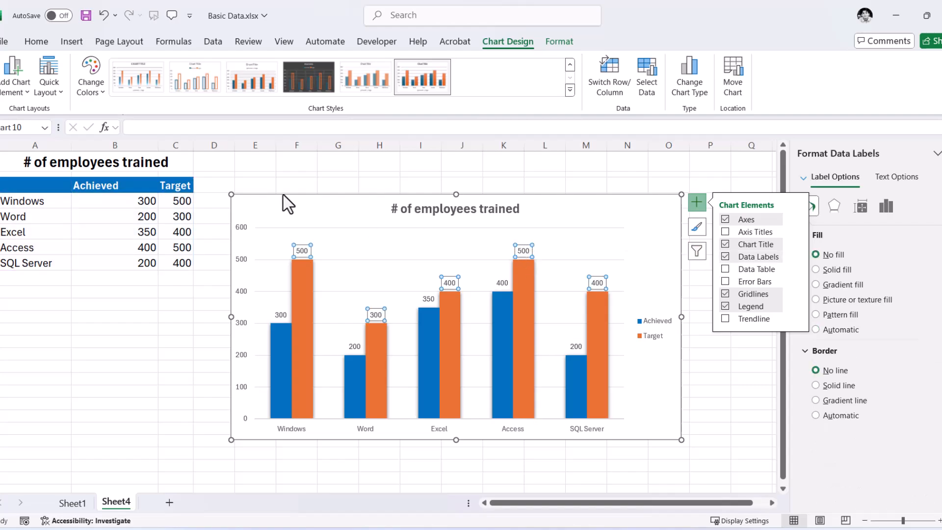
left_click(37, 42)
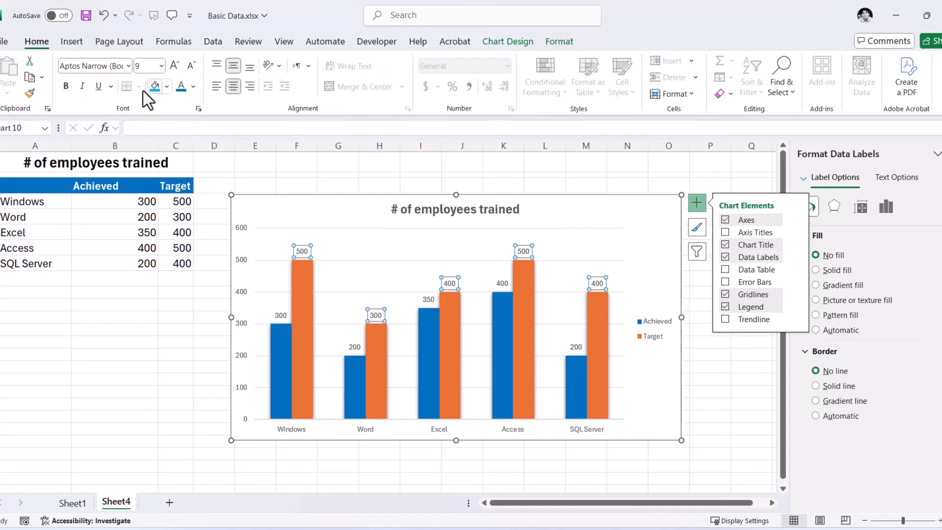
left_click(65, 89)
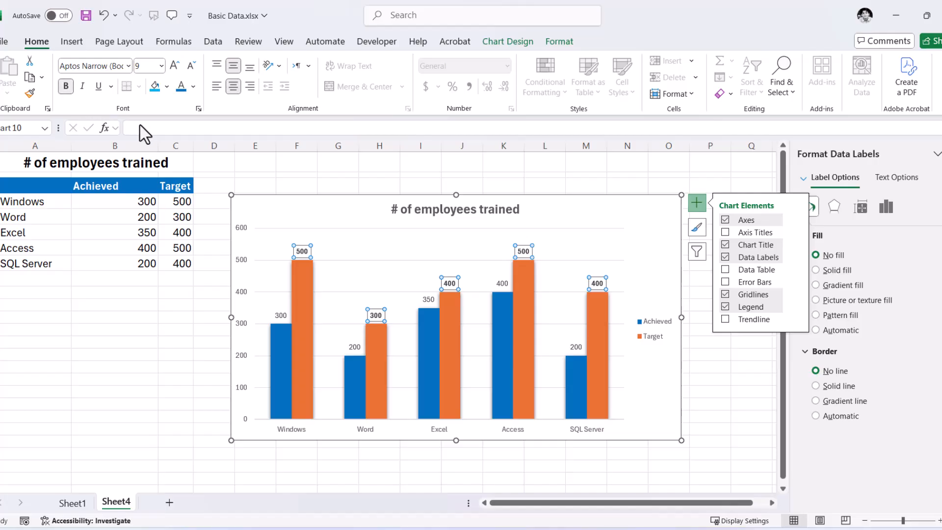
Step: Color the Target series data labels with the theme orange and increase their font size to 10
left_click(193, 87)
left_click(232, 166)
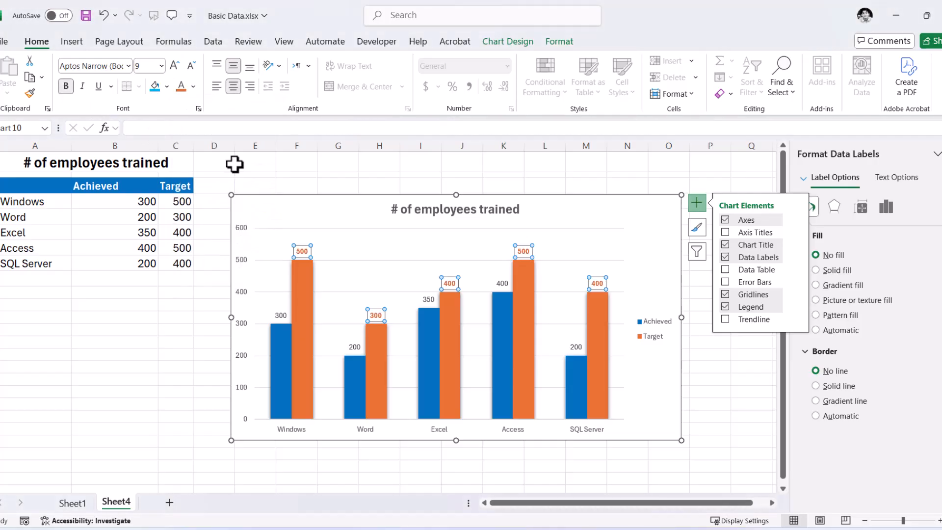
left_click(174, 65)
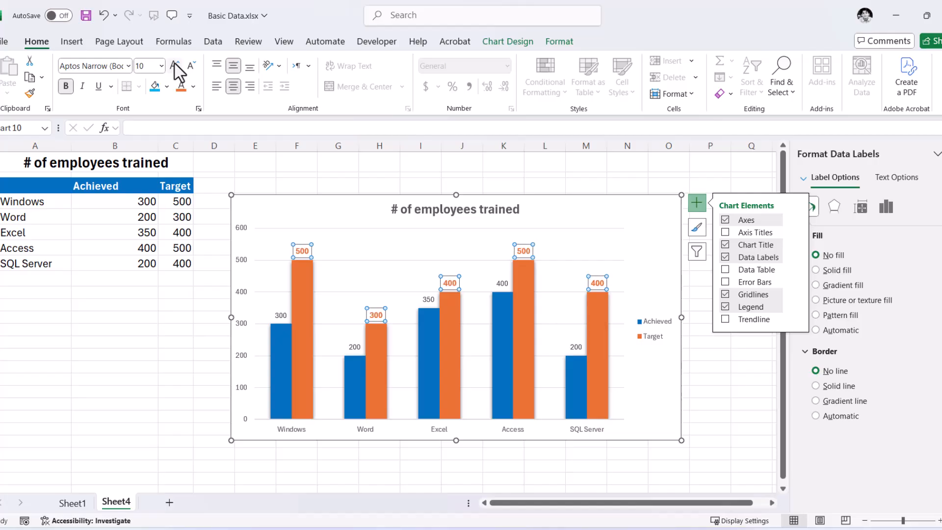
Step: Format the Achieved series data labels in standard blue, bold, with font size 10
left_click(280, 314)
left_click(193, 86)
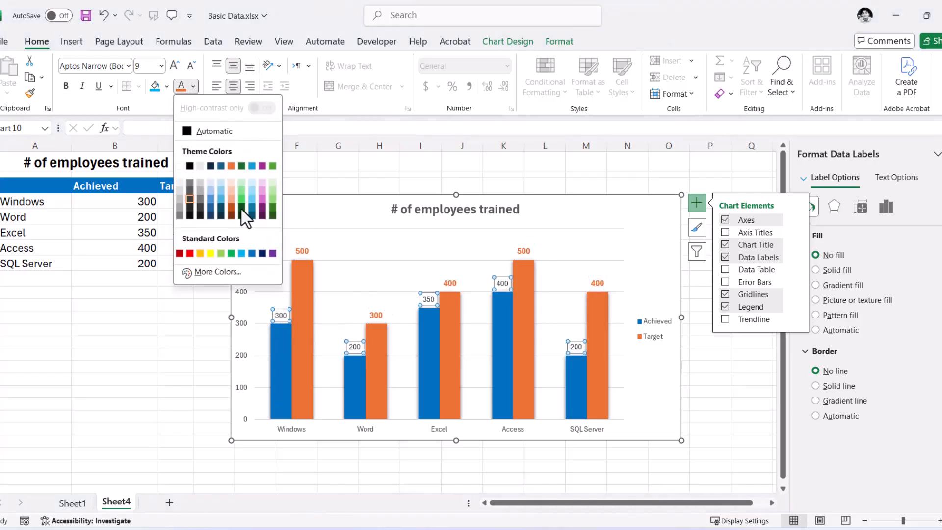
left_click(253, 253)
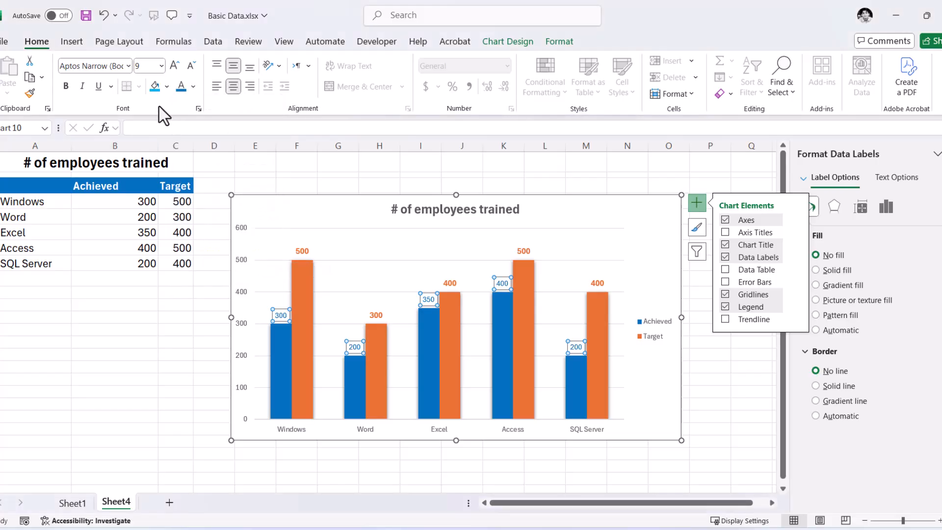
left_click(66, 86)
left_click(175, 66)
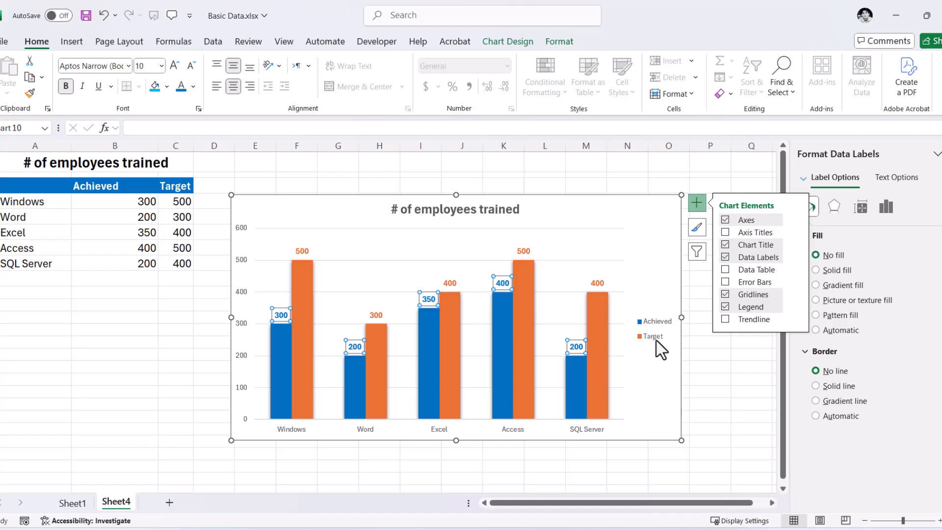
Step: Increase the legend text to size 10, and set the vertical axis labels to size 10 in blue
left_click(655, 319)
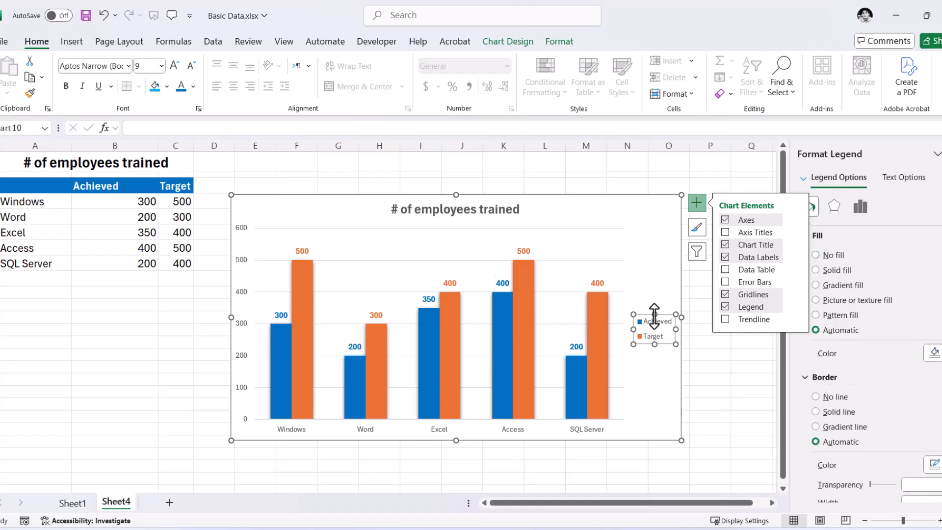
left_click(175, 64)
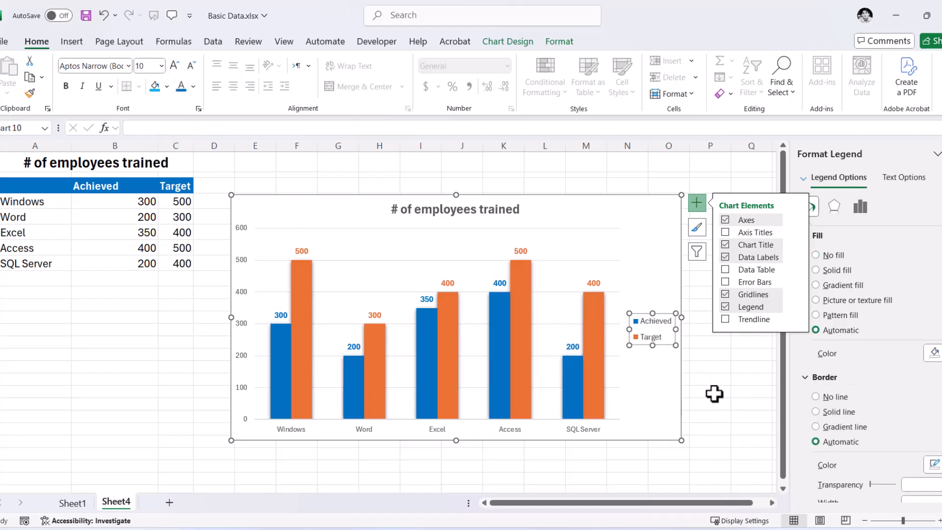
left_click(239, 261)
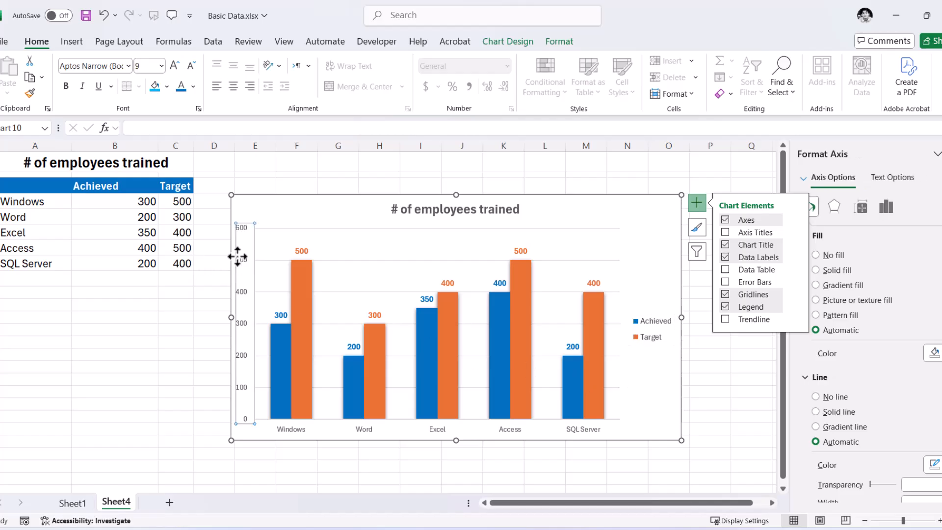
left_click(175, 64)
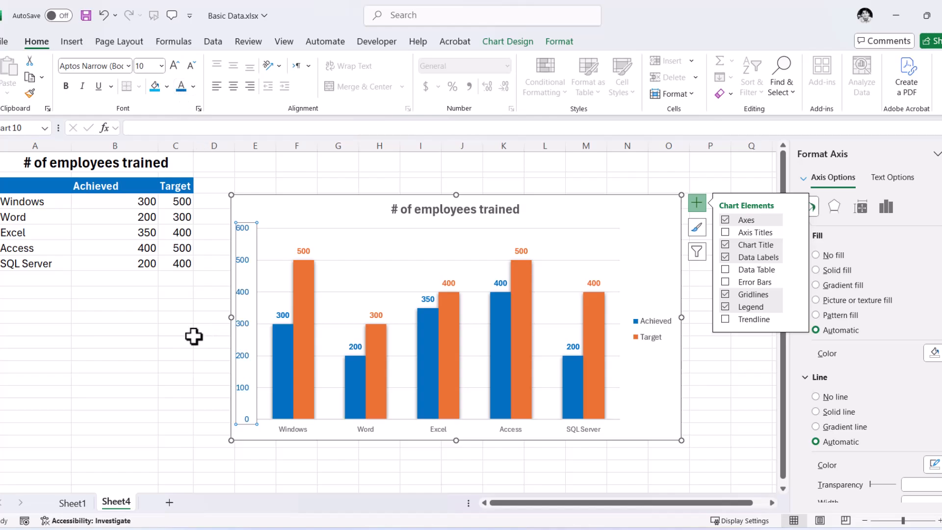
Step: Color the chart title blue, increase its font size to 18, and deselect the chart
left_click(444, 214)
left_click(181, 86)
left_click(174, 65)
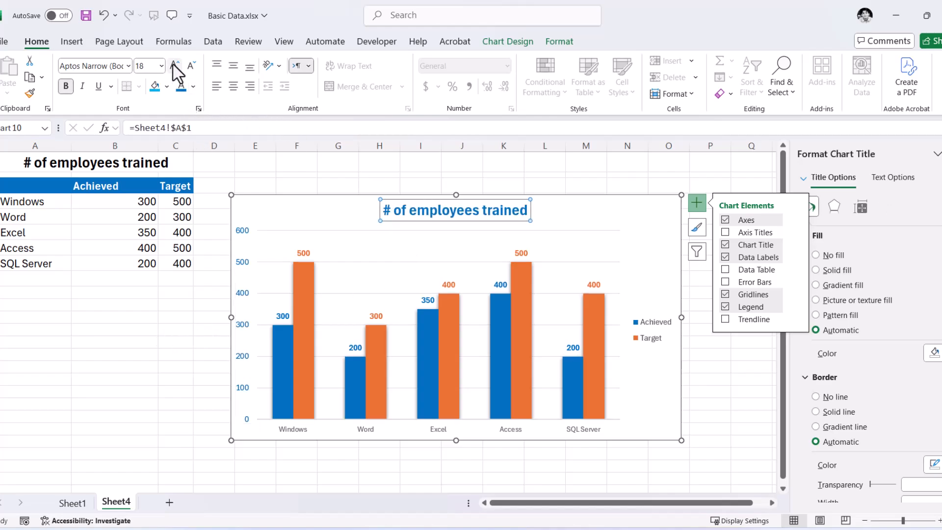
left_click(717, 401)
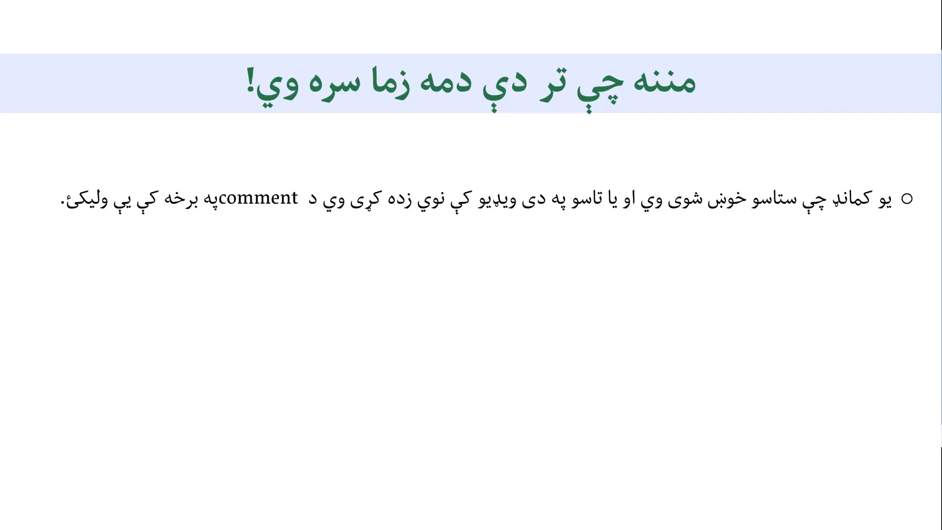
left_click(486, 287)
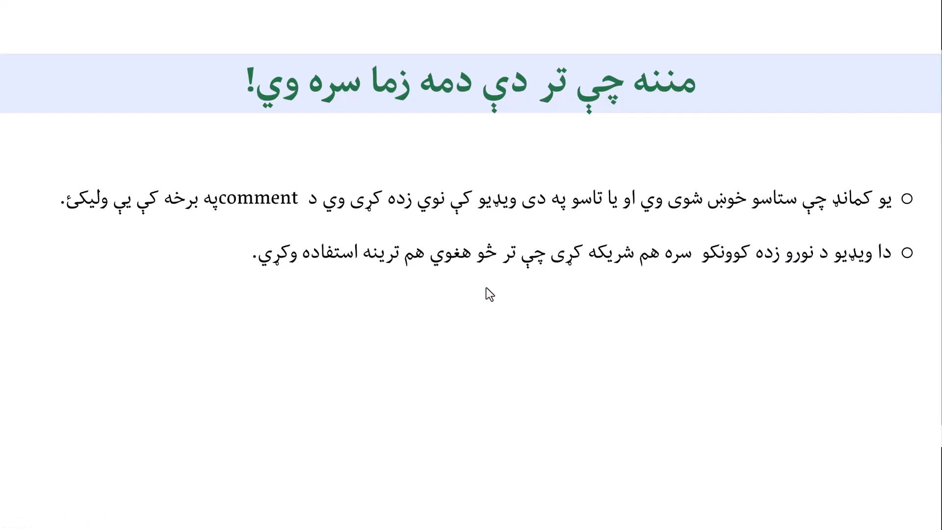
left_click(635, 308)
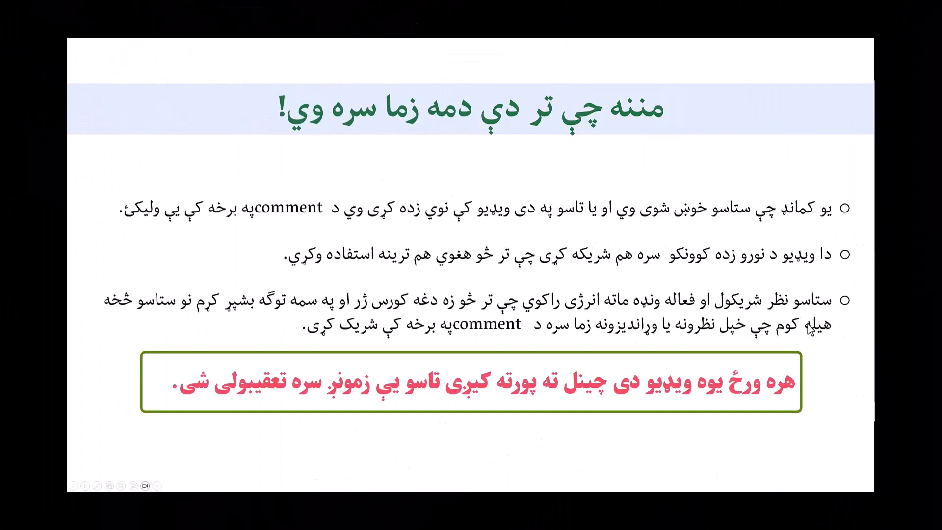